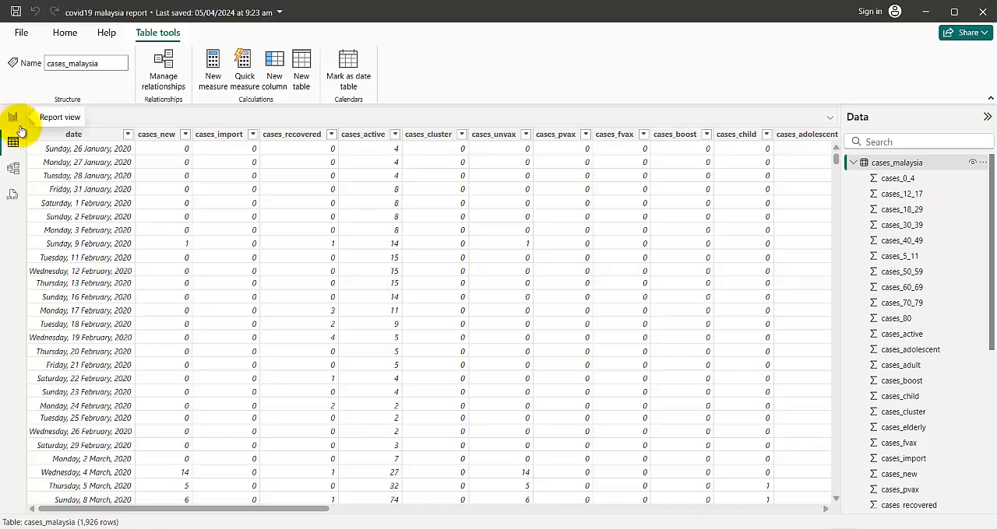
Switch to the report view and inspect the formula of the TotalActiveCase measure in cases_malaysia
click(13, 117)
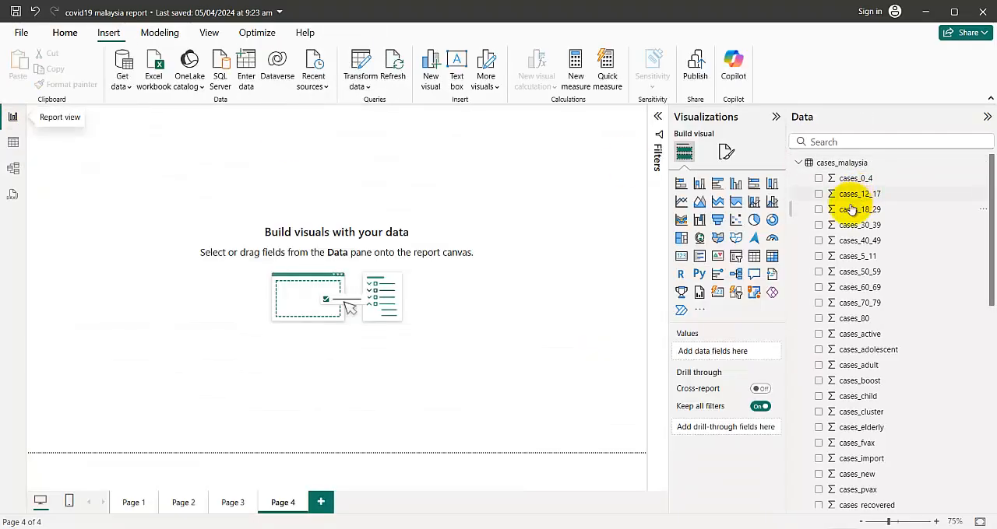
scroll(865, 444, down, 5)
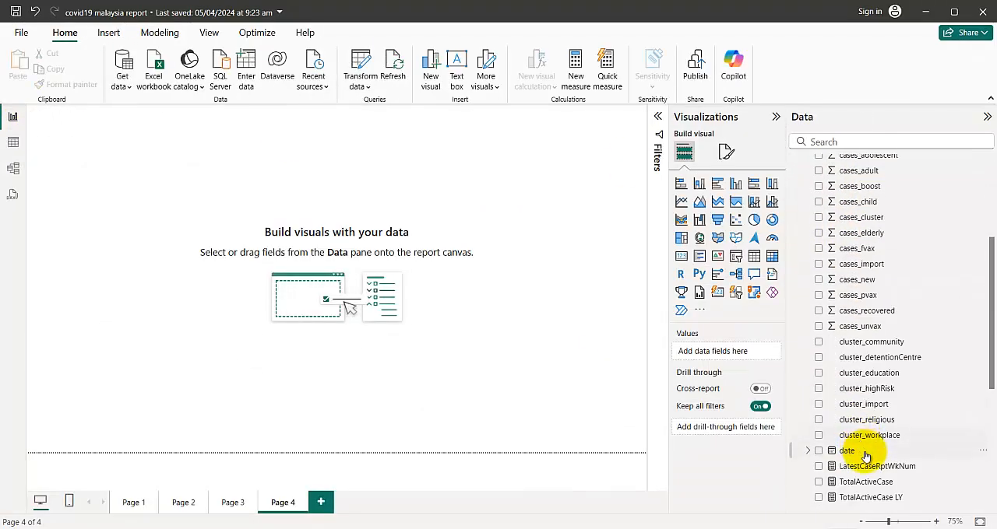
scroll(865, 456, down, 3)
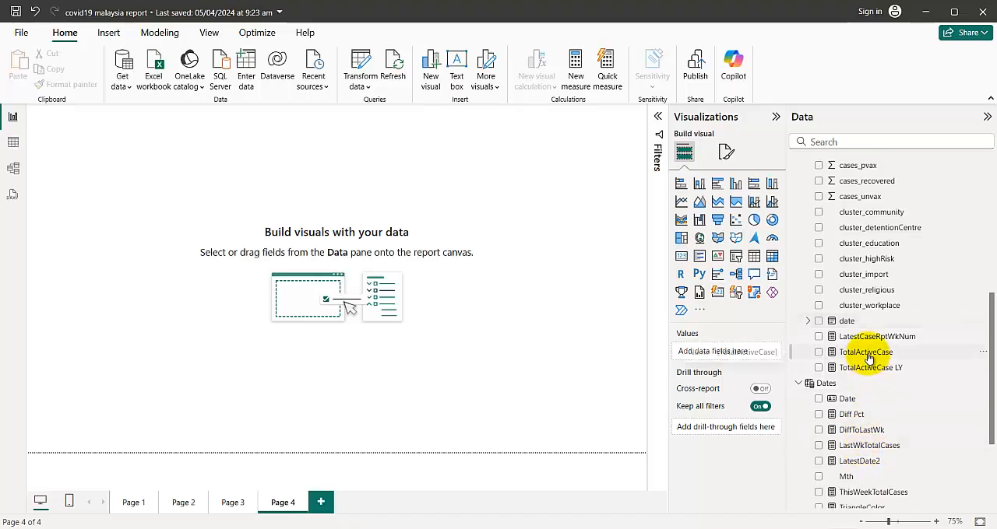
click(866, 354)
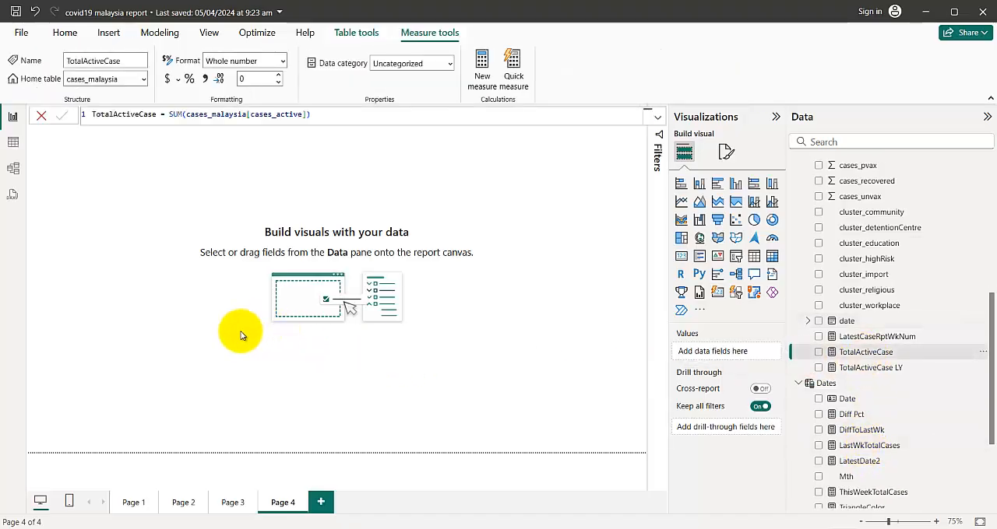
click(154, 282)
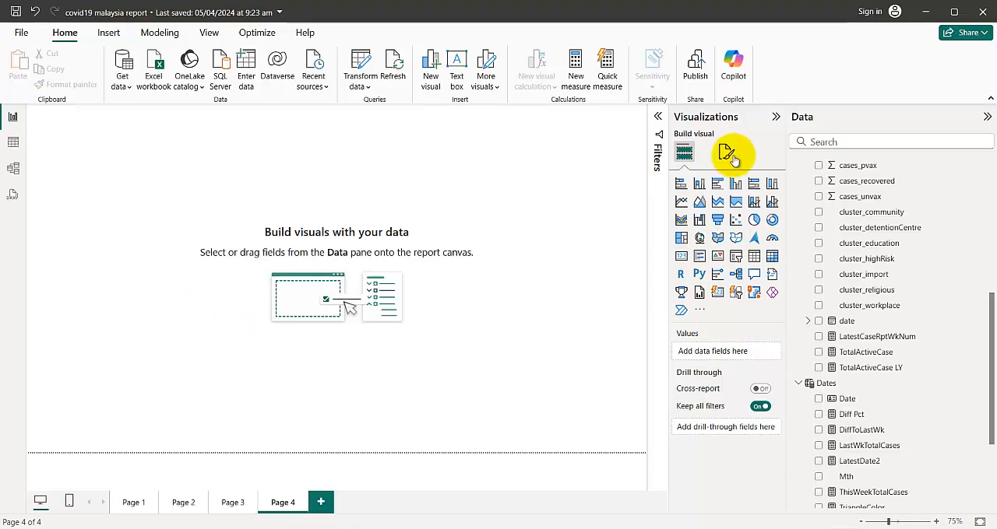
Insert a line chart with TotalActiveCase on the Y-axis and the date field from cases_malaysia on the X-axis
click(682, 202)
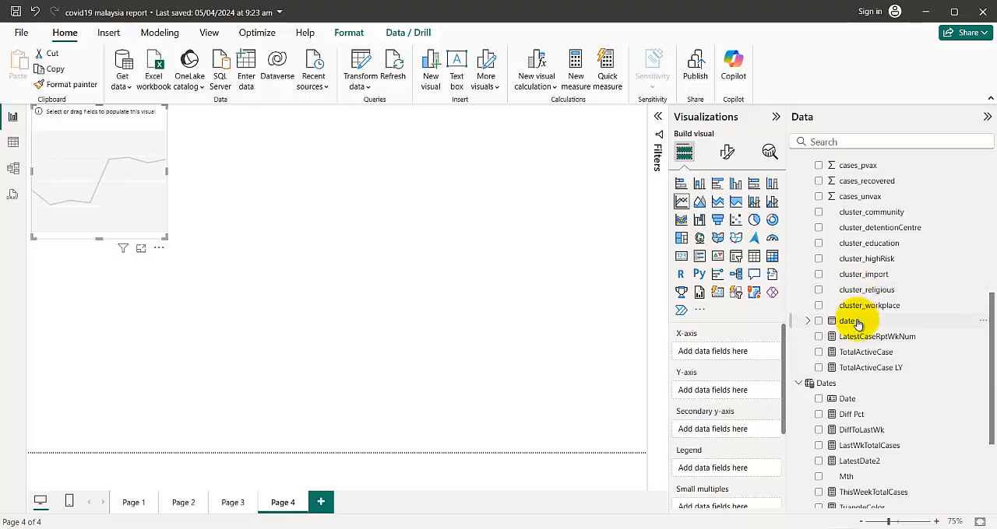
mouse_move(856, 321)
mouse_down()
mouse_move(199, 239)
mouse_move(867, 317)
mouse_up()
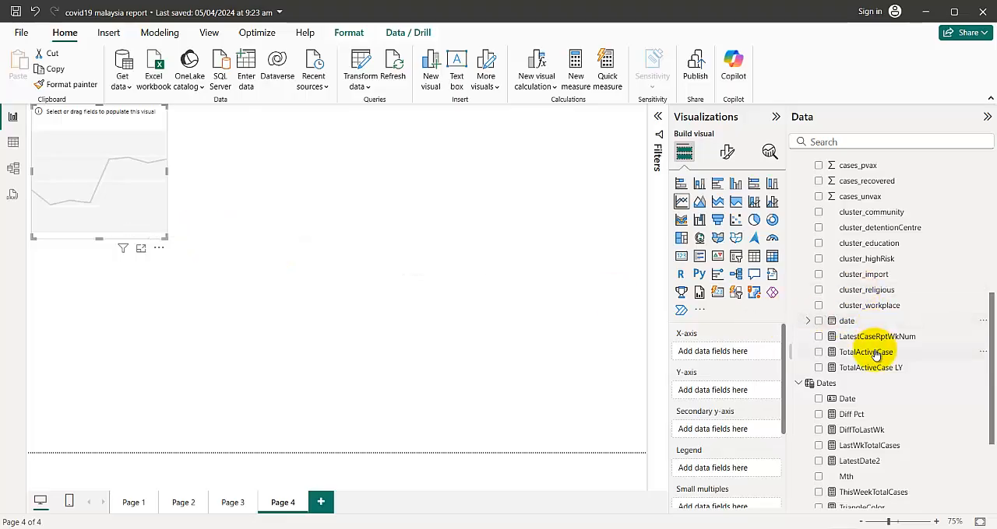
drag(866, 355, 566, 207)
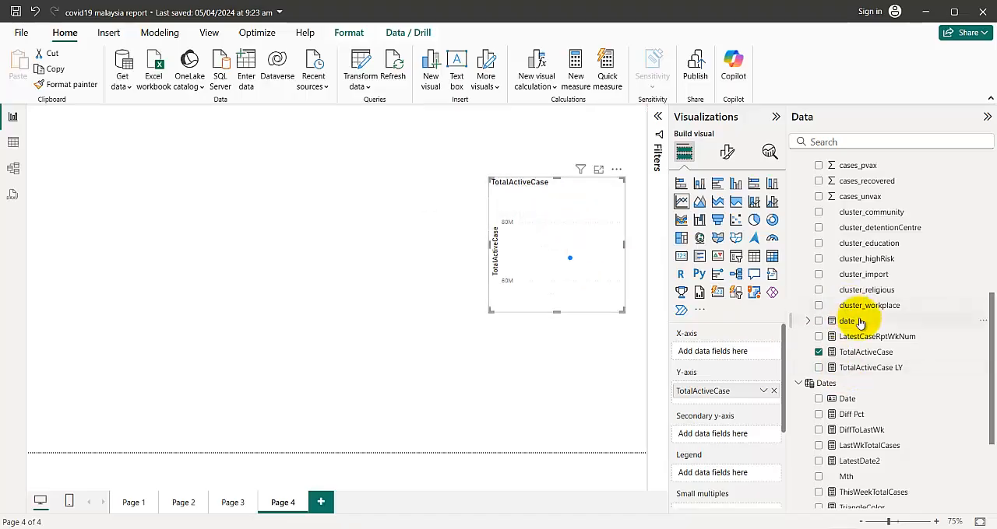
mouse_move(850, 320)
mouse_down()
mouse_move(559, 318)
mouse_move(575, 293)
mouse_up()
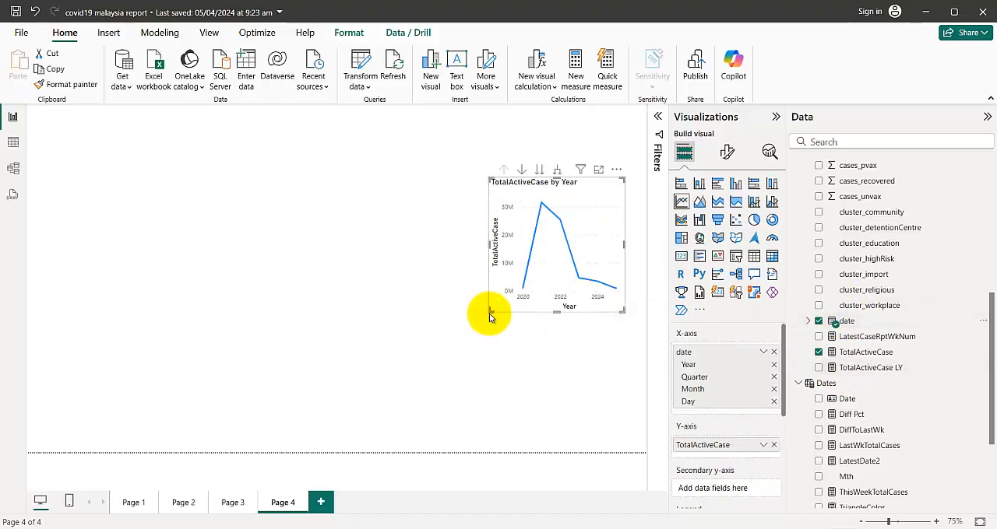
Resize the TotalActiveCase by Year chart and place it in the lower right area of the report page
drag(489, 308, 285, 345)
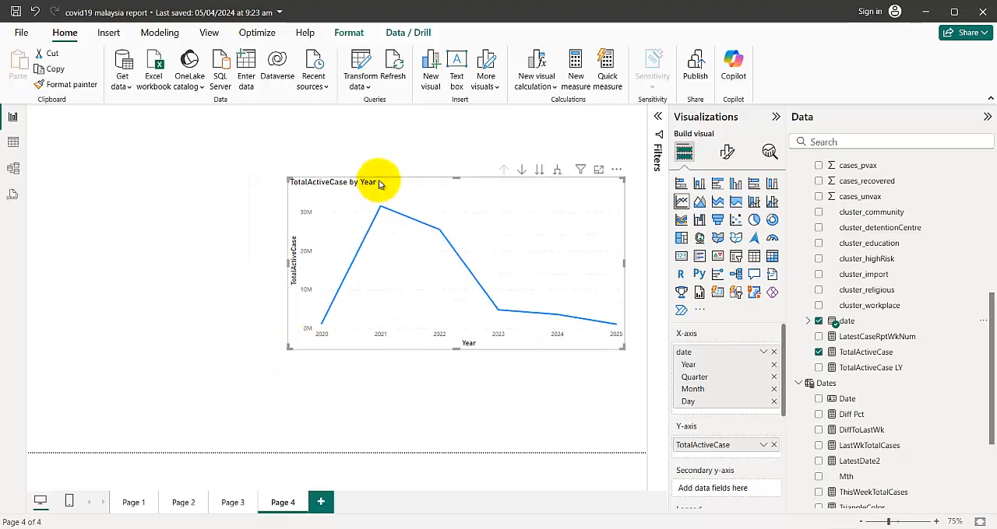
drag(378, 178, 379, 262)
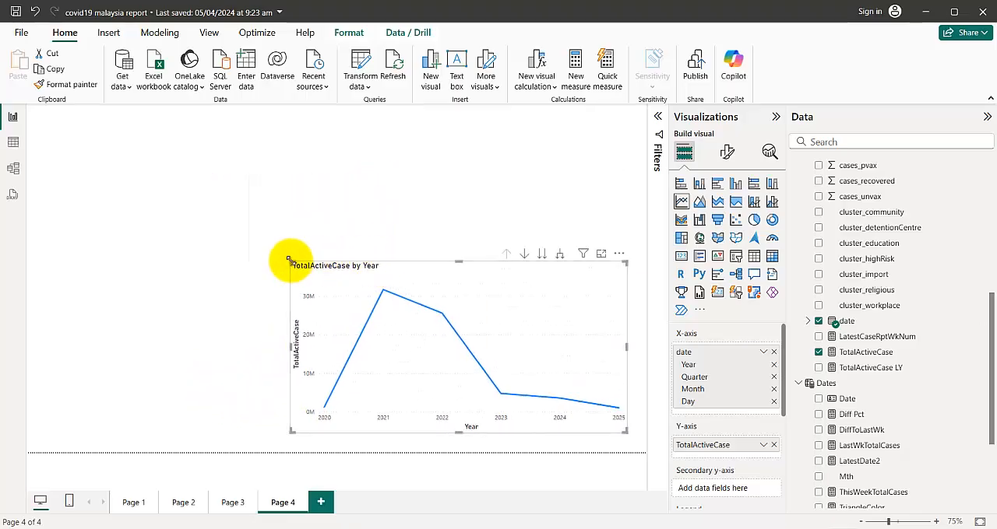
drag(285, 262, 319, 278)
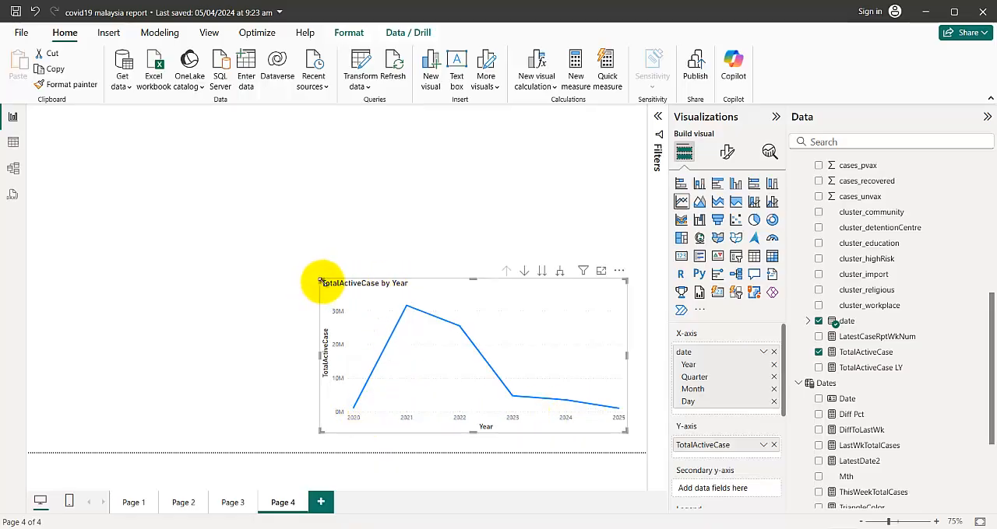
drag(320, 281, 337, 289)
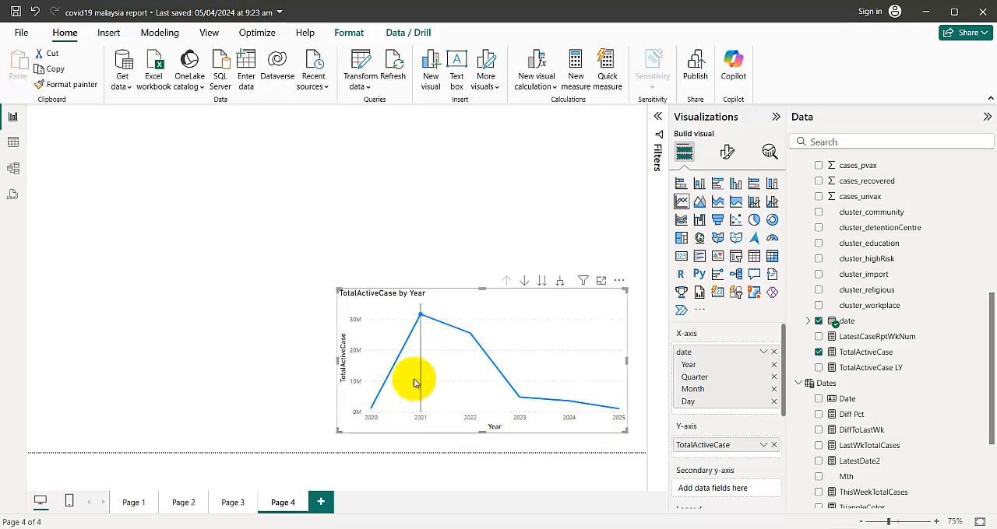
Insert a second line chart plotting TotalActiveCase against the Date field from the Dates table, above the yearly chart
click(441, 211)
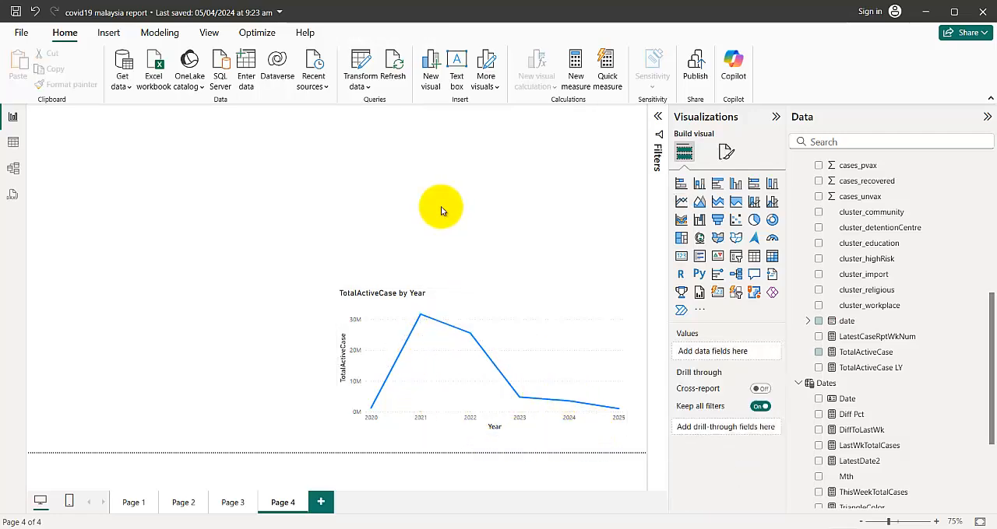
click(682, 202)
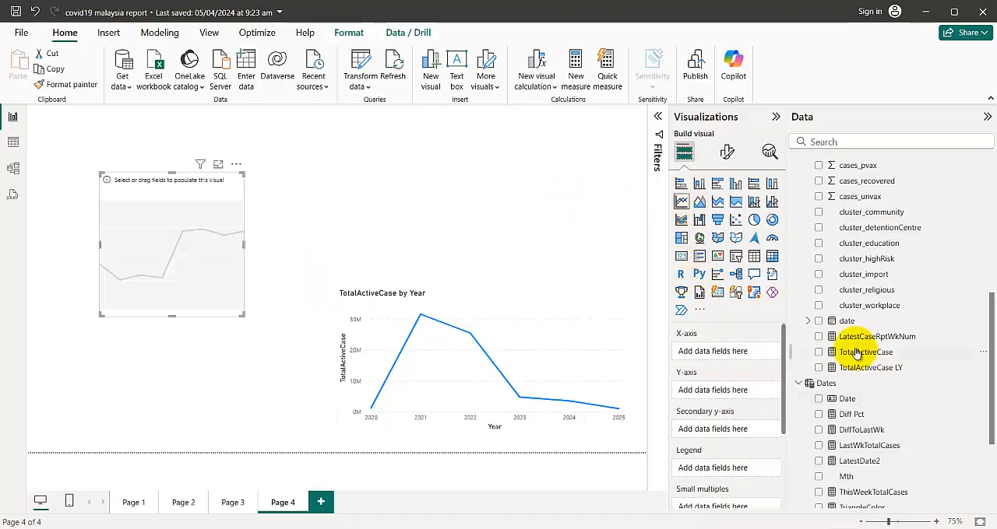
drag(835, 354, 547, 141)
scroll(856, 331, down, 3)
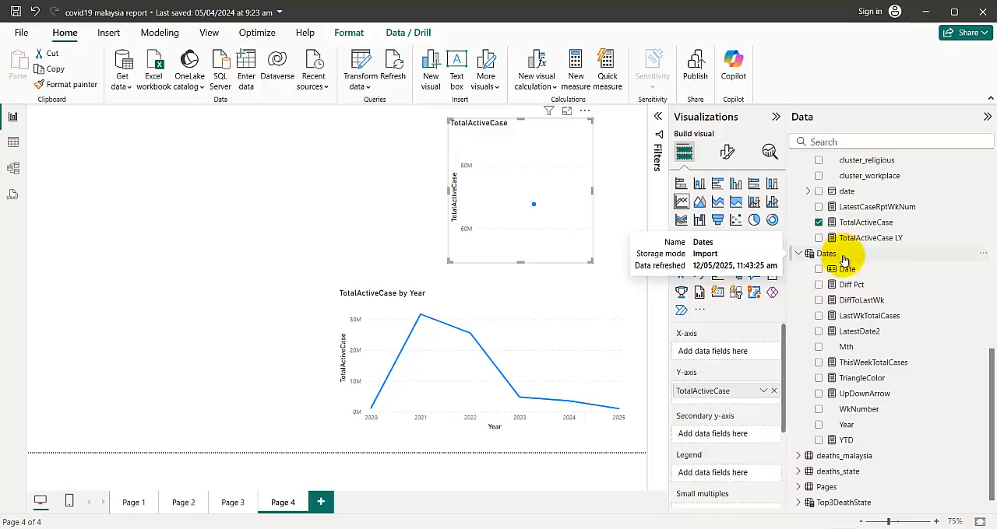
drag(847, 269, 521, 240)
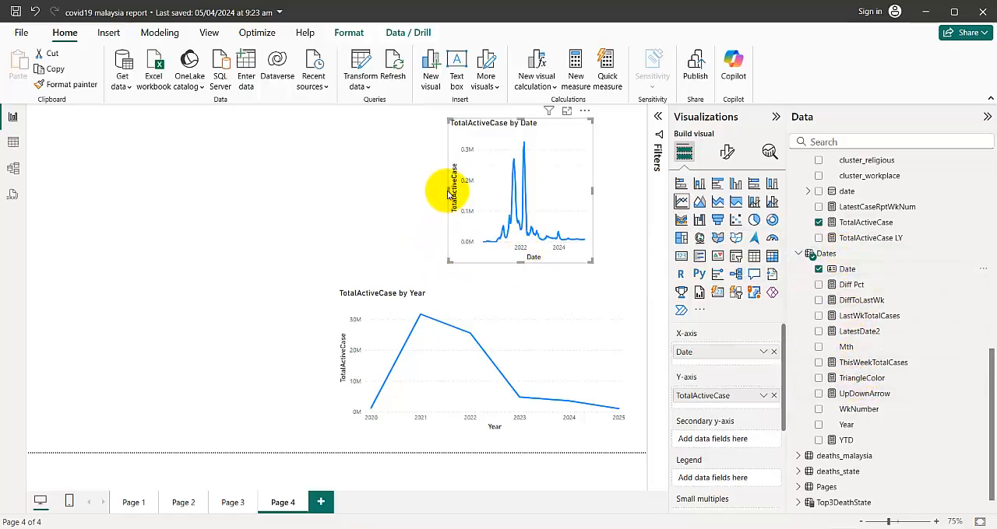
Widen both line charts so they span nearly the full page width, aligned one above the other
drag(447, 190, 325, 197)
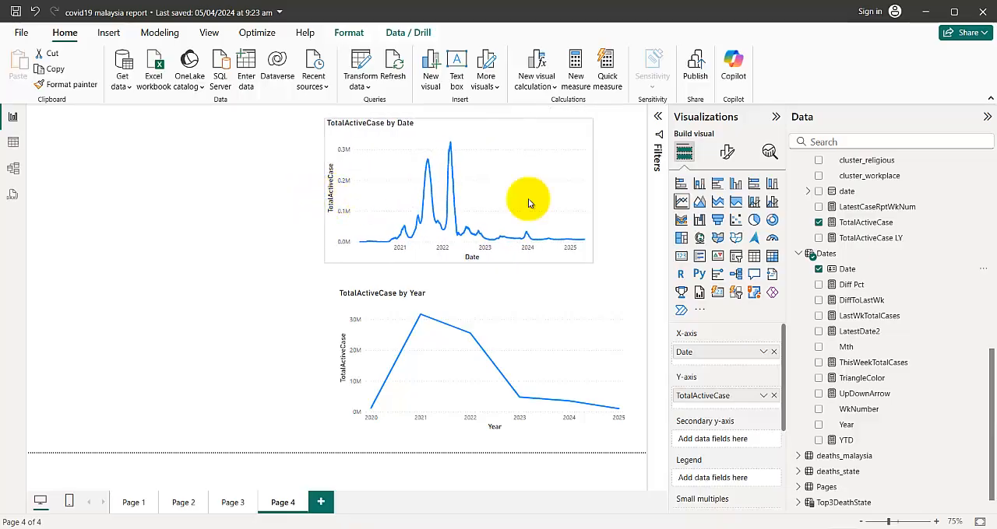
drag(592, 189, 628, 192)
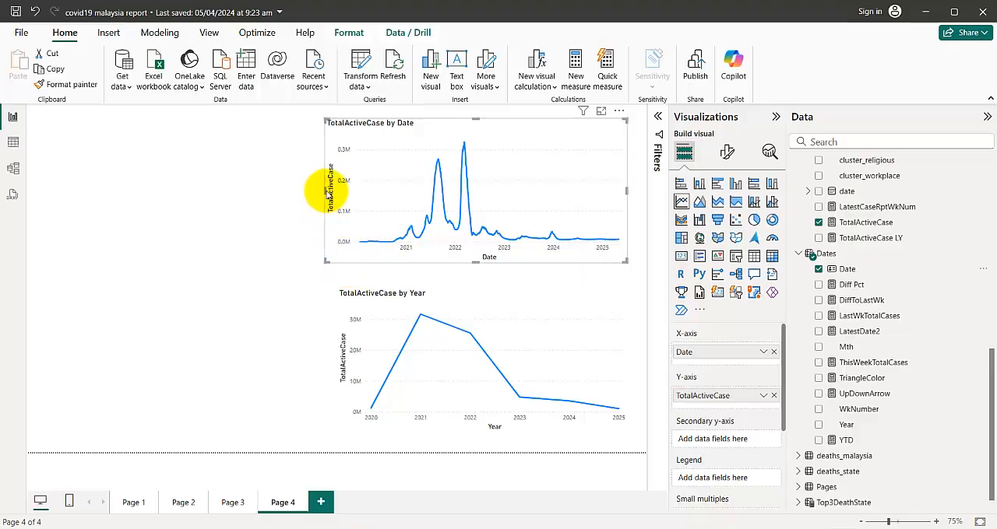
drag(321, 189, 64, 194)
click(376, 316)
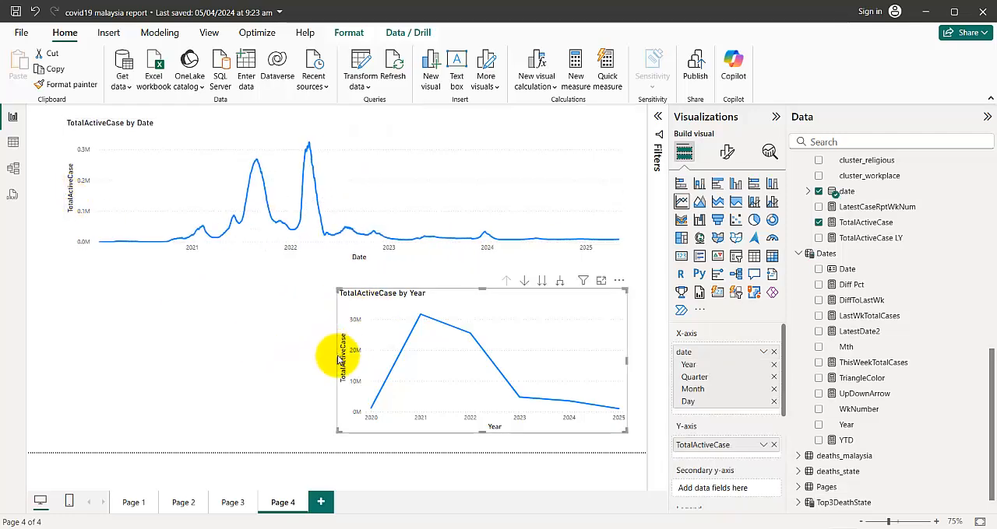
drag(326, 362, 71, 348)
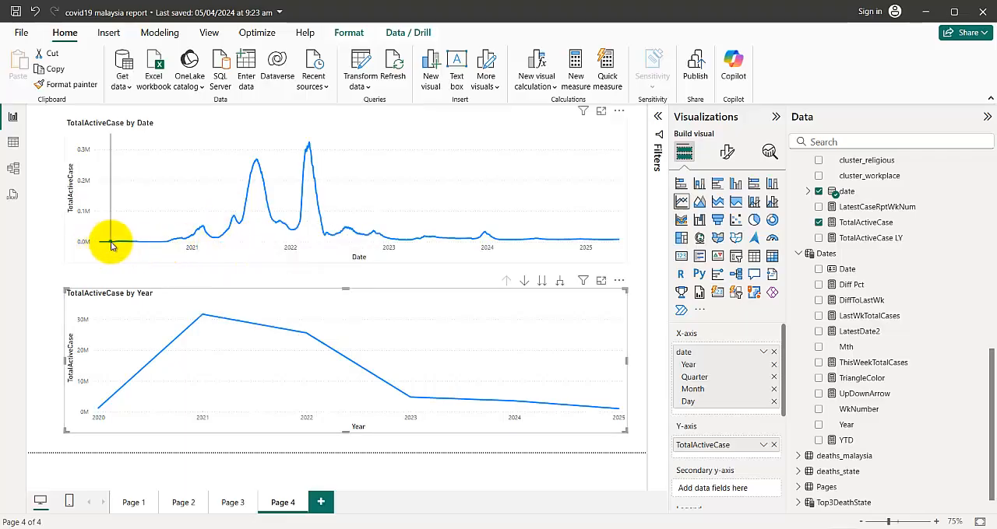
Compare the earliest points of both charts, temporarily cross-filter by the upper chart's first date, and view the options of its X-axis Date field
click(194, 128)
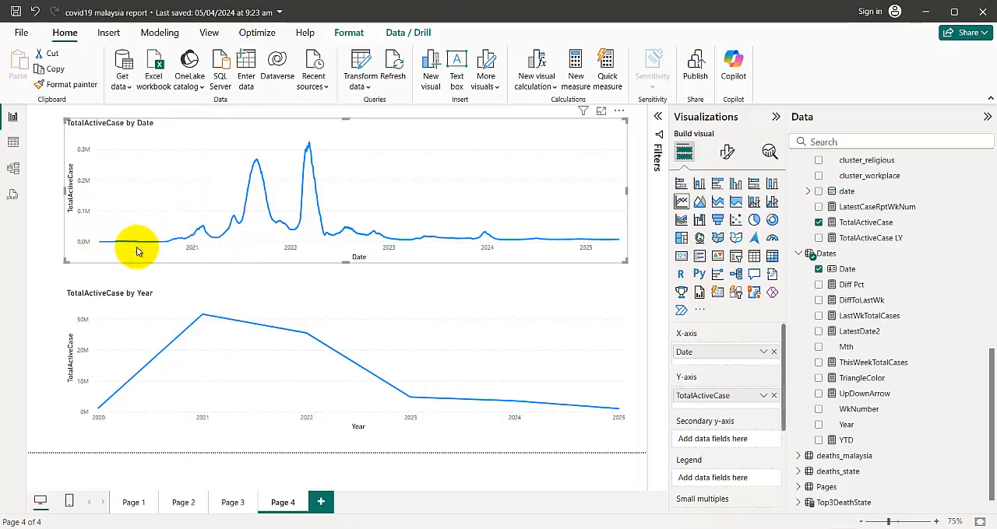
mouse_move(99, 411)
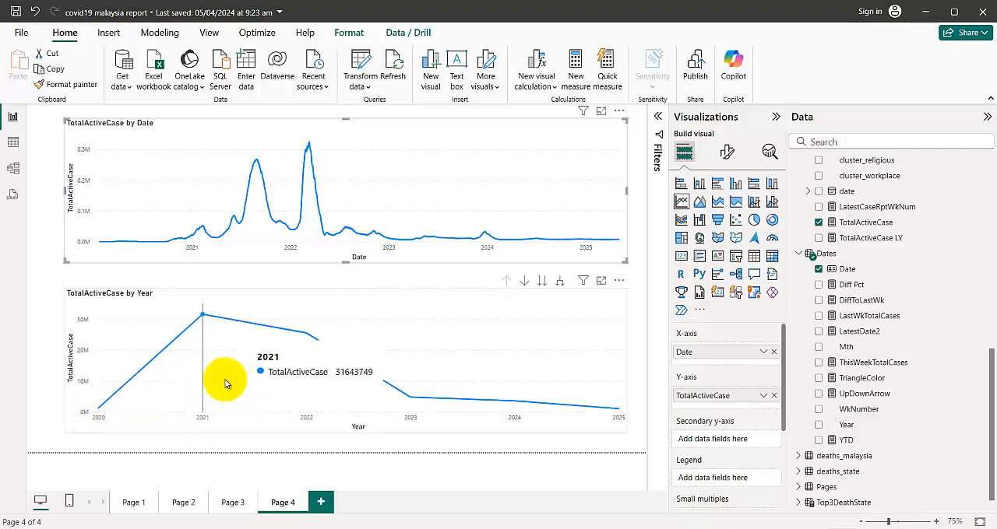
mouse_move(109, 245)
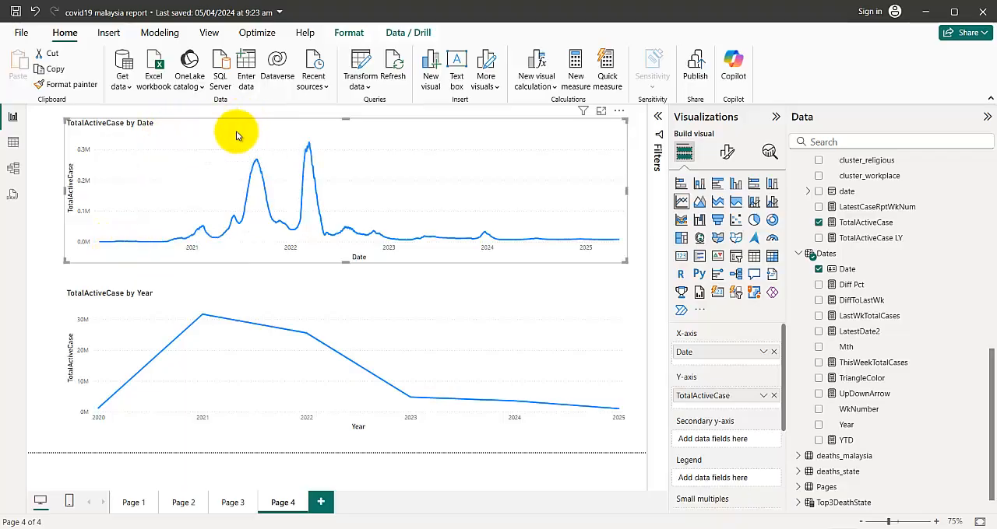
click(99, 243)
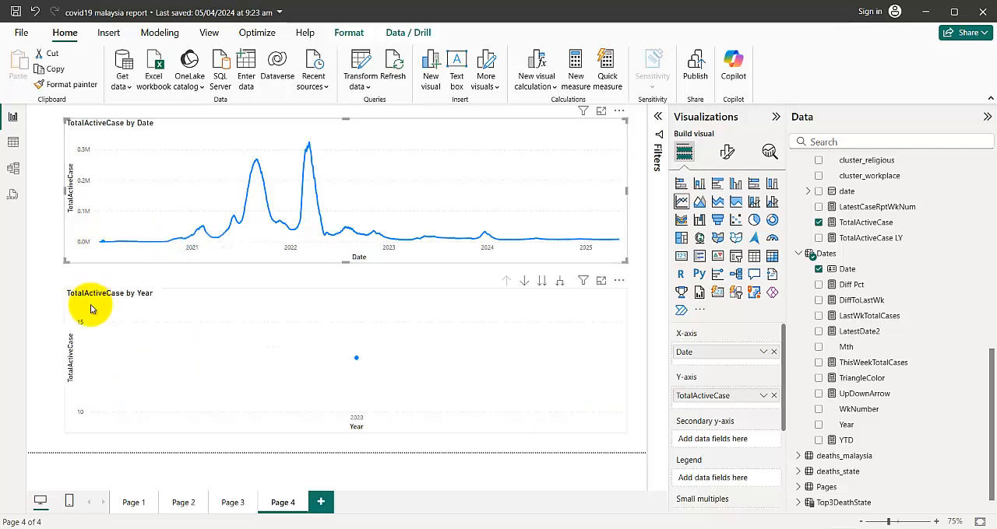
click(78, 258)
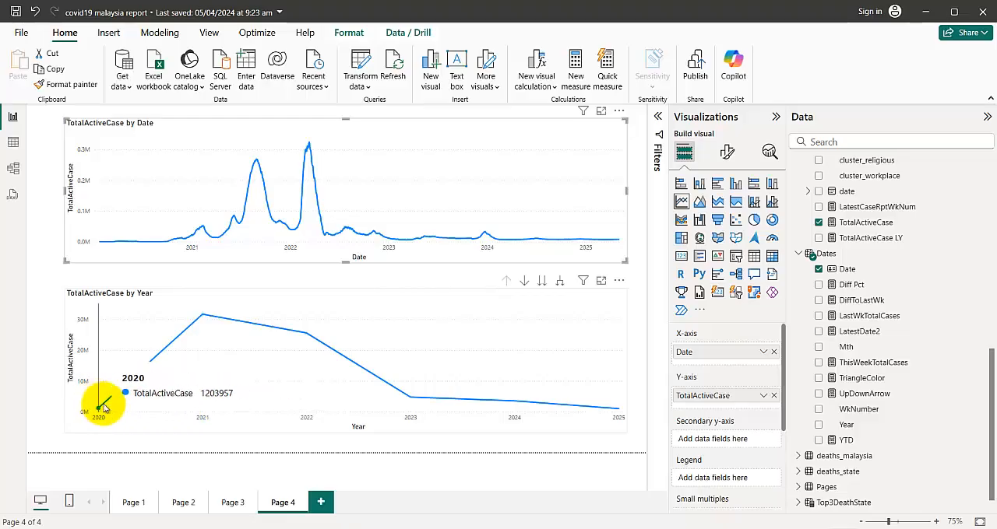
click(763, 354)
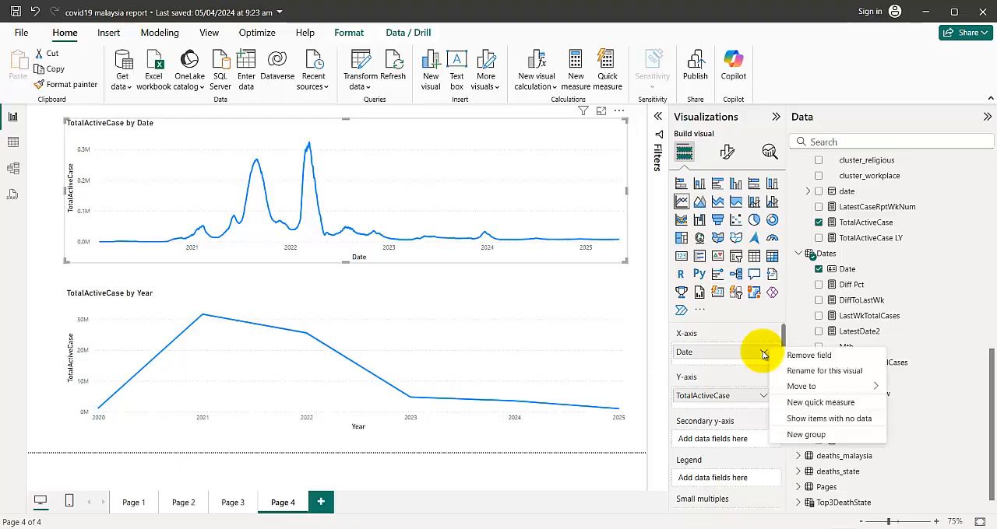
click(723, 354)
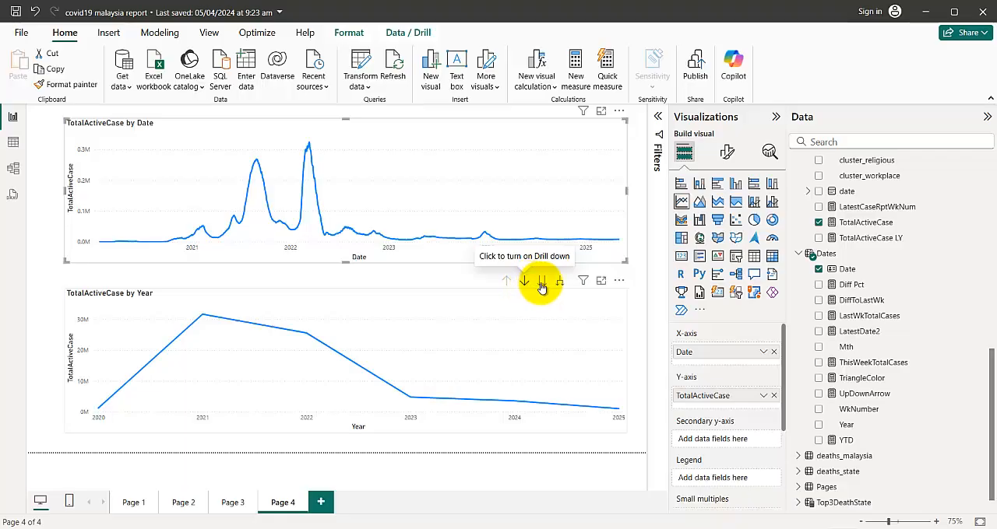
View the lower chart at the quarter, month and day levels of its date hierarchy, and drill back up to year
click(542, 283)
click(542, 282)
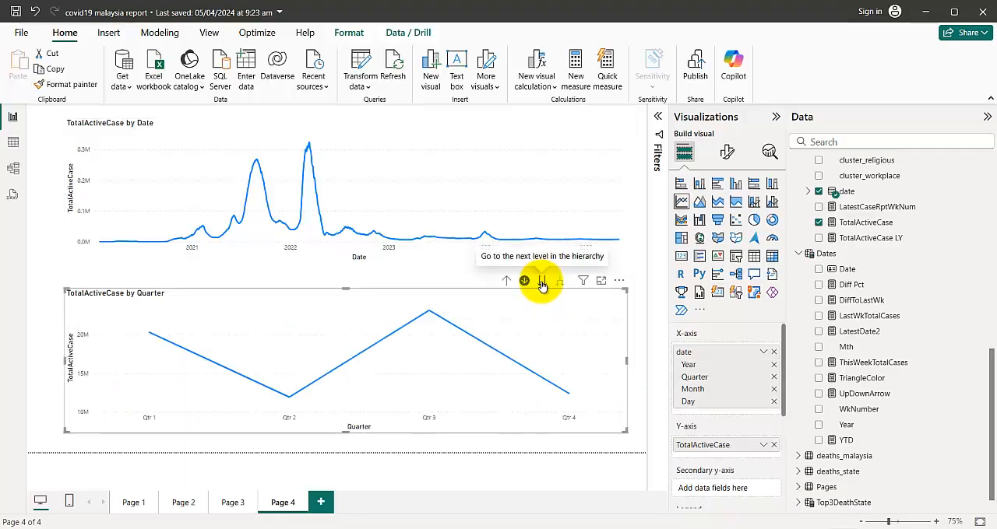
click(542, 284)
click(542, 282)
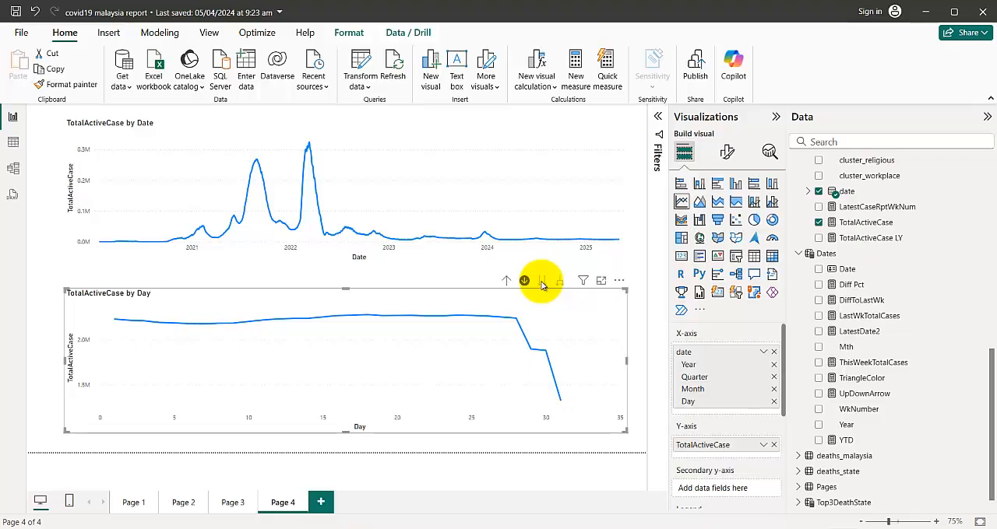
click(506, 282)
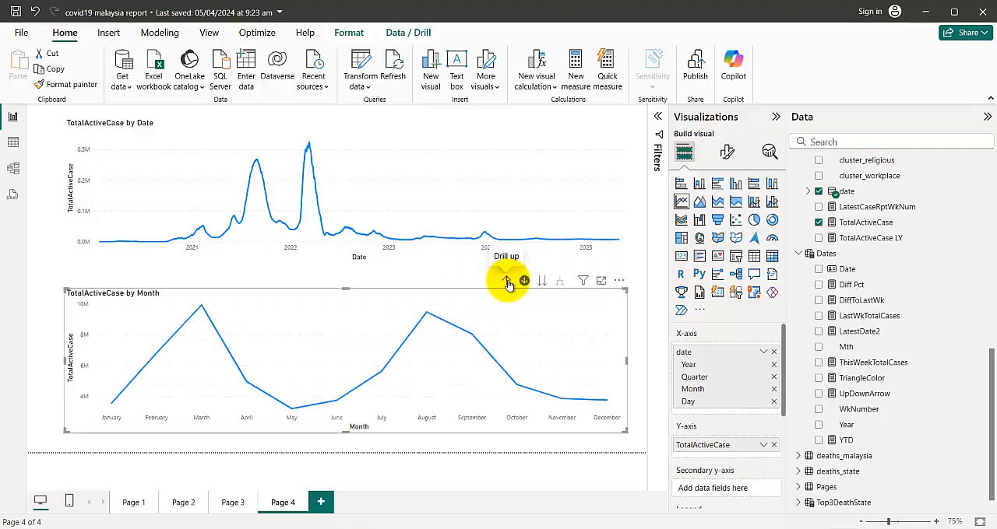
click(507, 284)
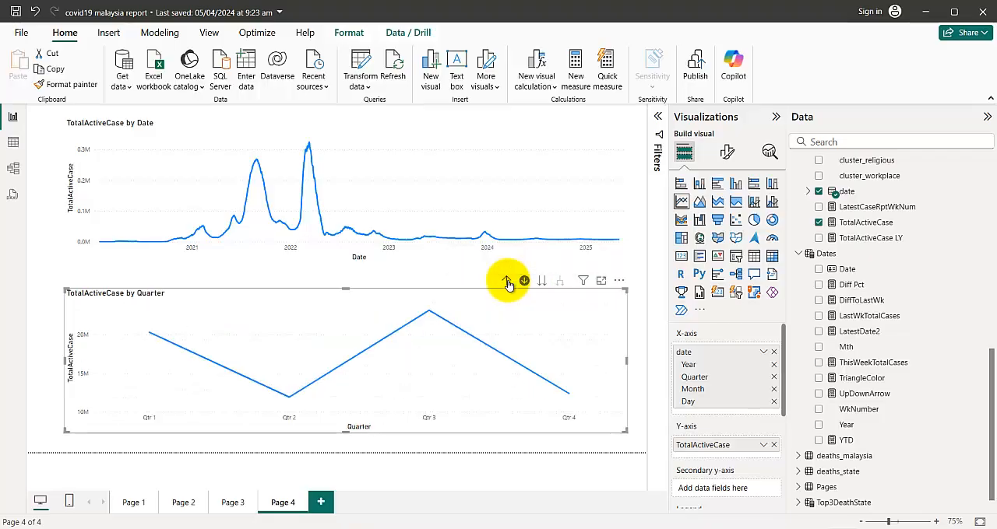
click(507, 283)
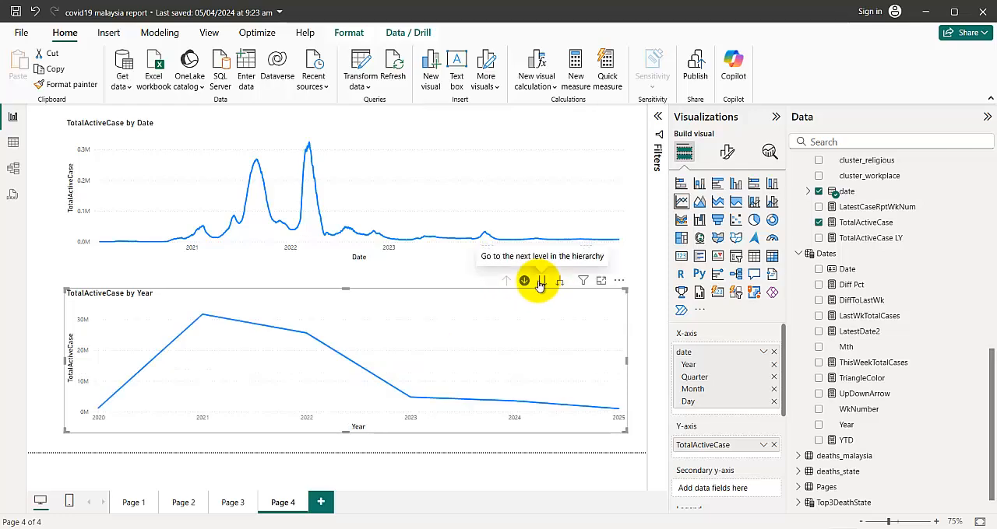
Preview the lower chart's quarter level, return to year, and expand the hierarchy one level to plot by year and quarter
click(540, 283)
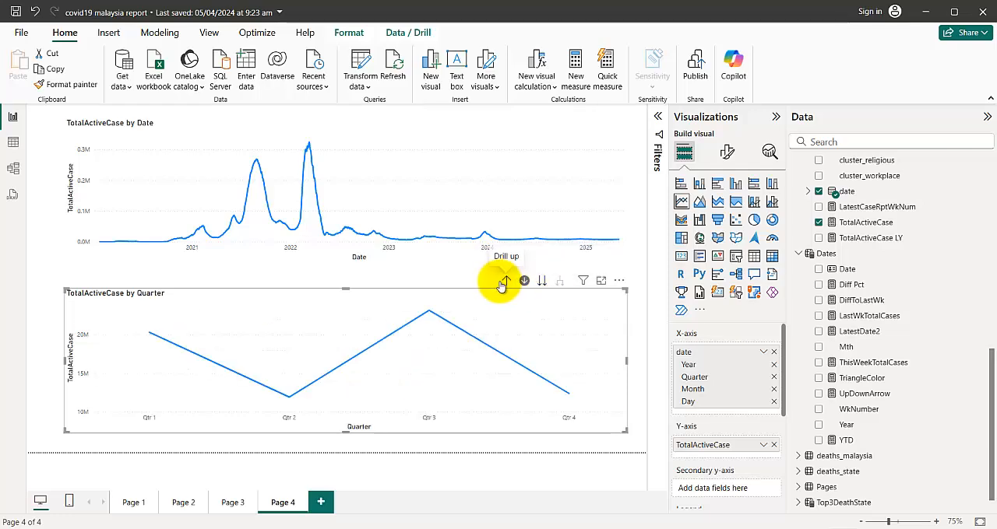
click(507, 283)
click(557, 283)
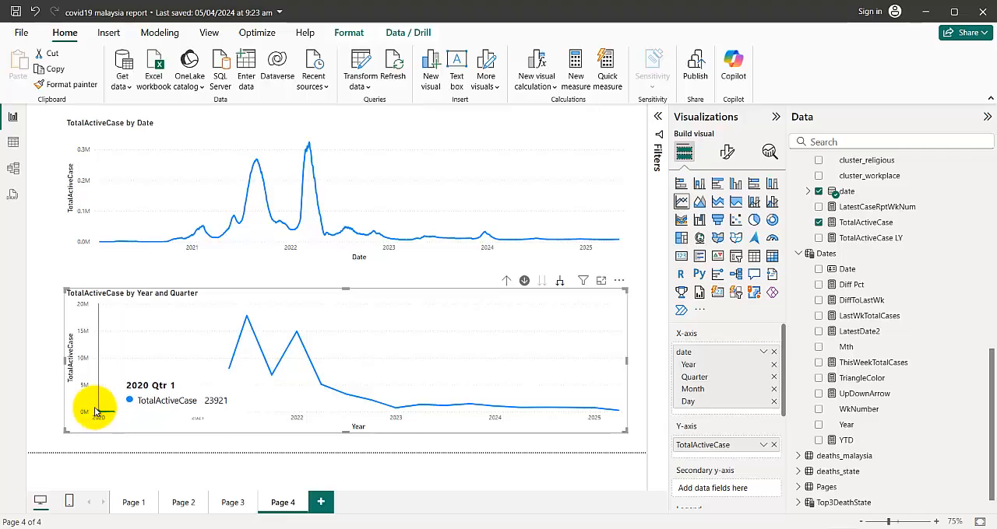
Preview the lower chart expanded to year, quarter and month, and return it to the year level with drill-down mode off
click(561, 282)
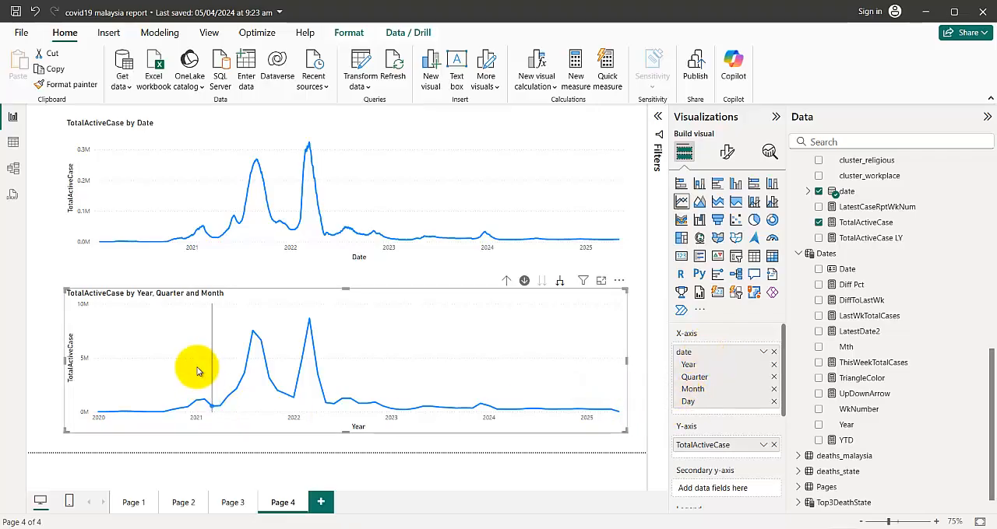
click(524, 283)
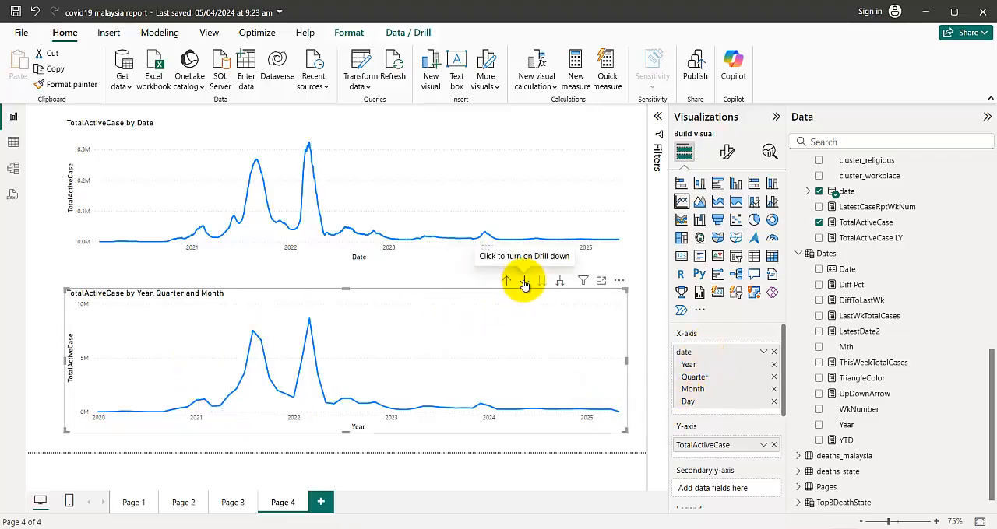
click(506, 284)
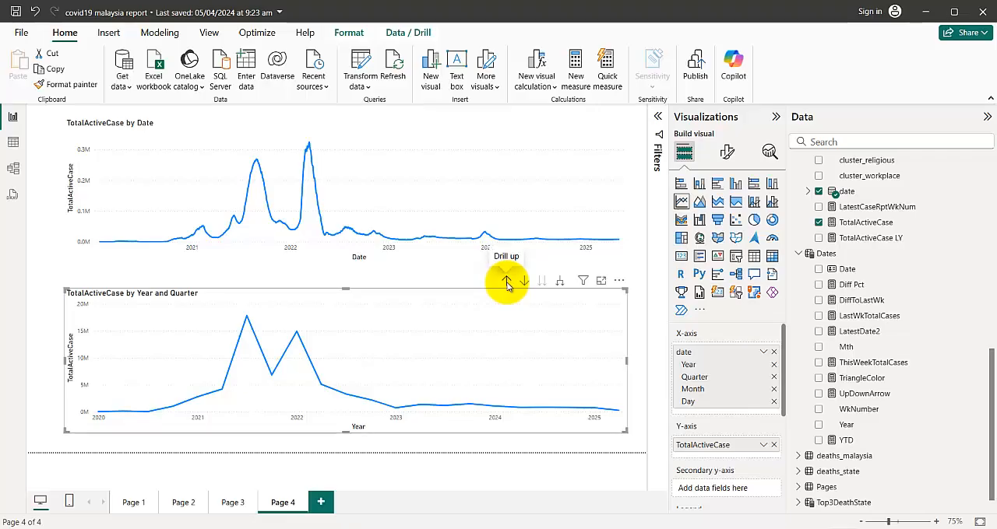
click(506, 284)
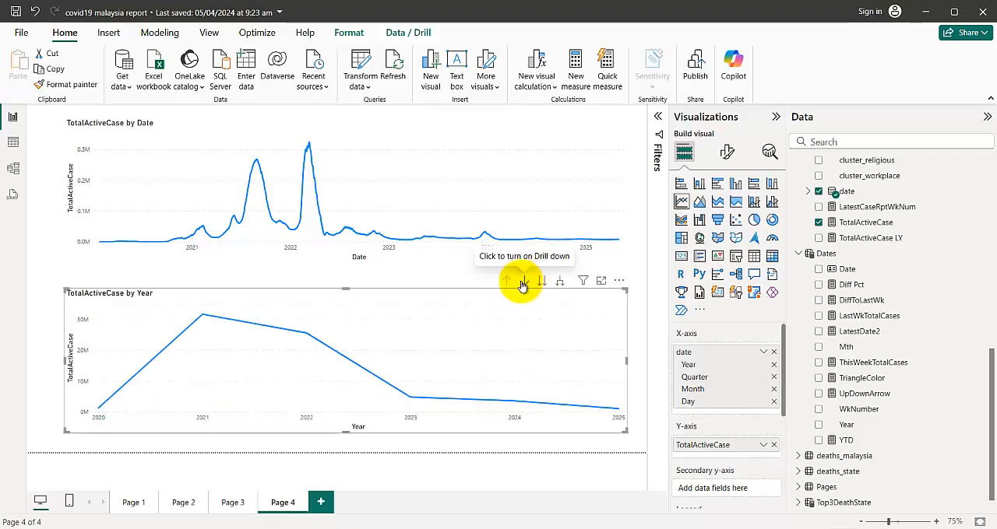
Compare the date fields used by the two charts and expand the lower chart's date field to examine its built-in hierarchy
click(378, 131)
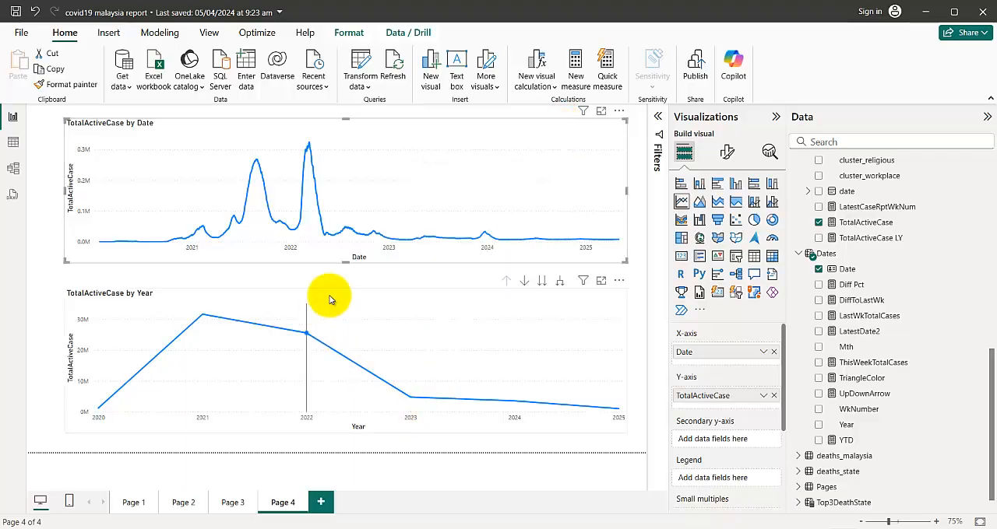
click(357, 277)
click(439, 127)
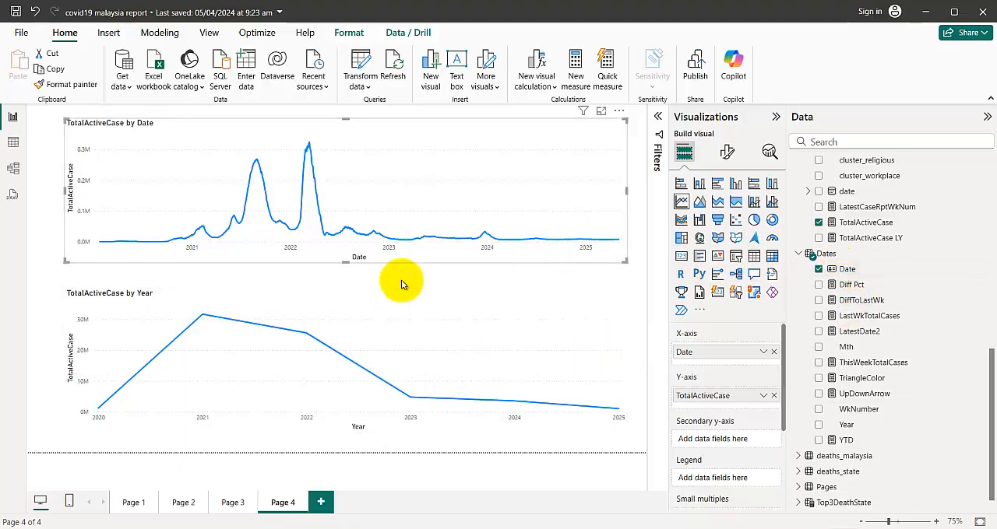
click(407, 302)
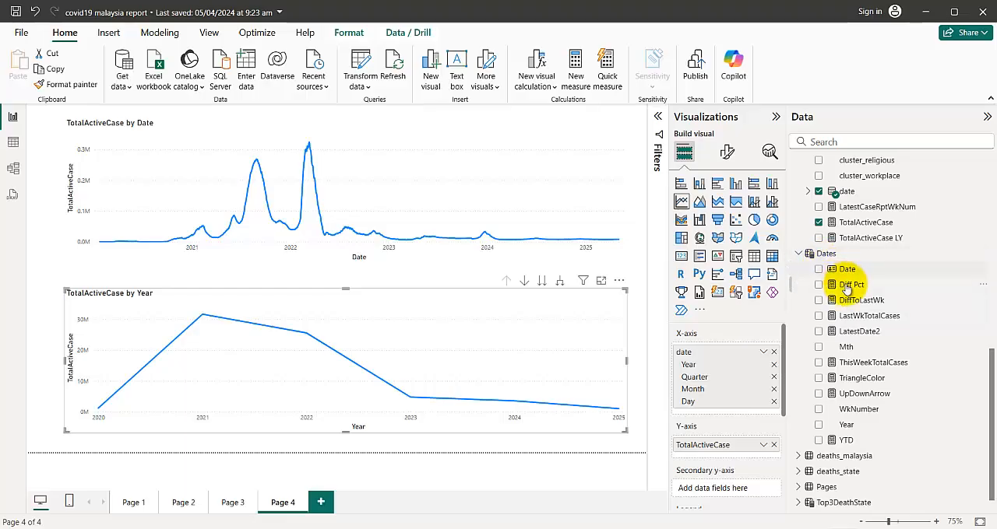
click(809, 191)
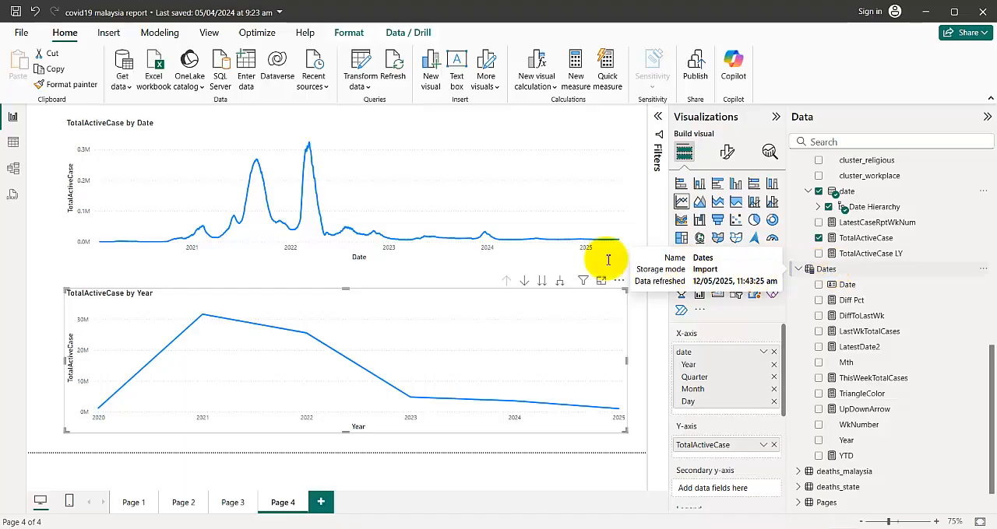
Select the upper chart and create a hierarchy from the Date field of the Dates table
click(432, 130)
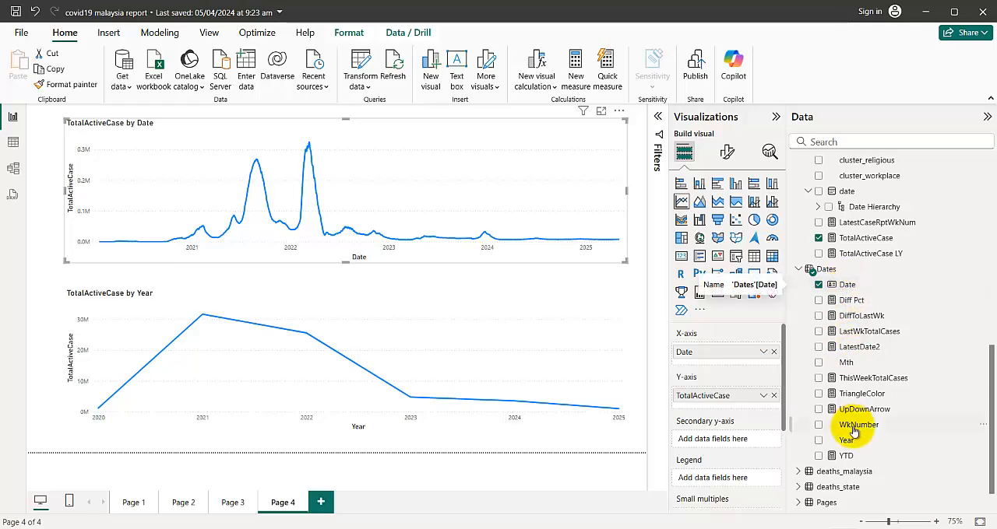
click(847, 285)
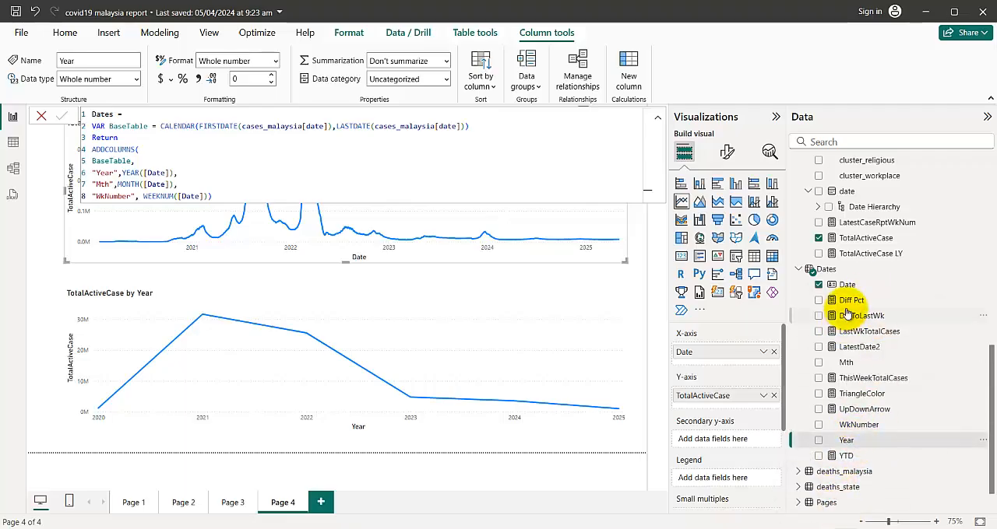
right_click(866, 285)
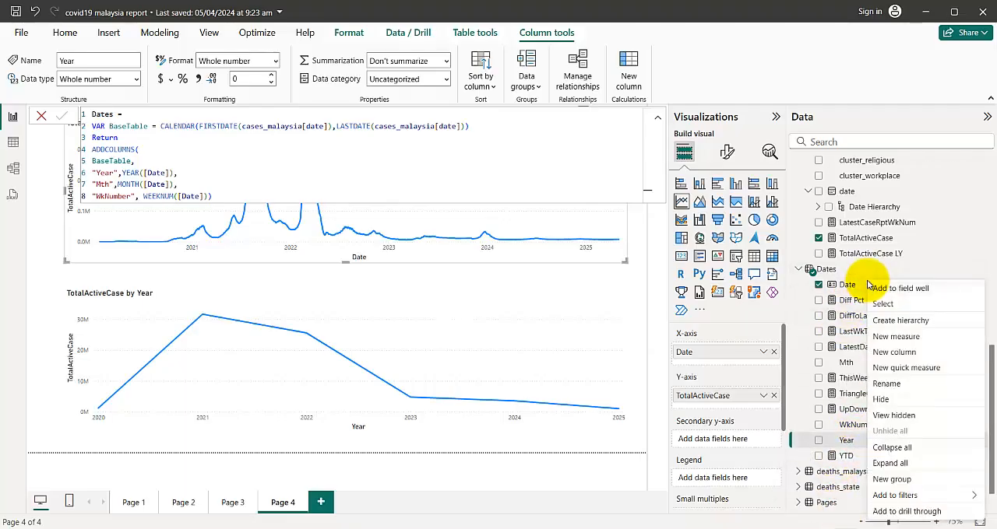
click(903, 321)
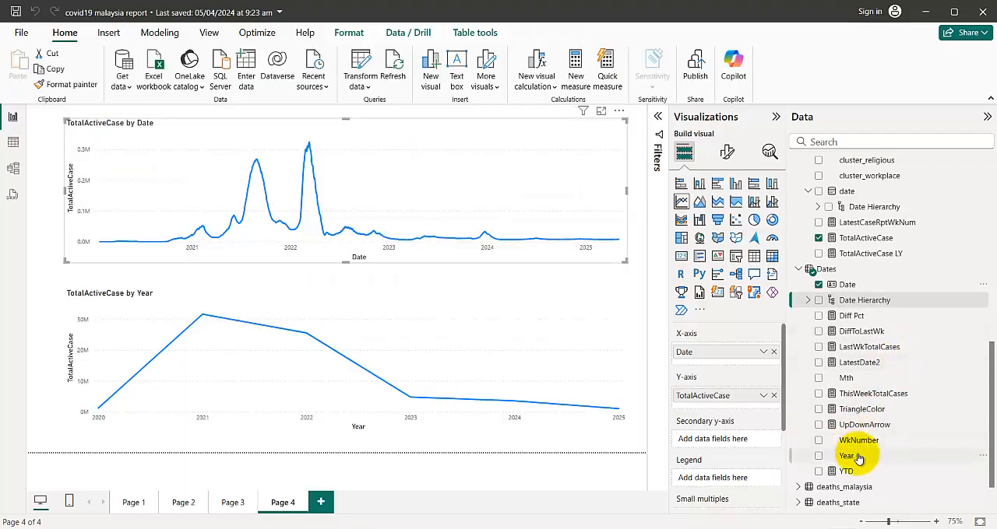
Try to move the Year field of the Dates table directly into its Date Hierarchy
drag(858, 459, 871, 310)
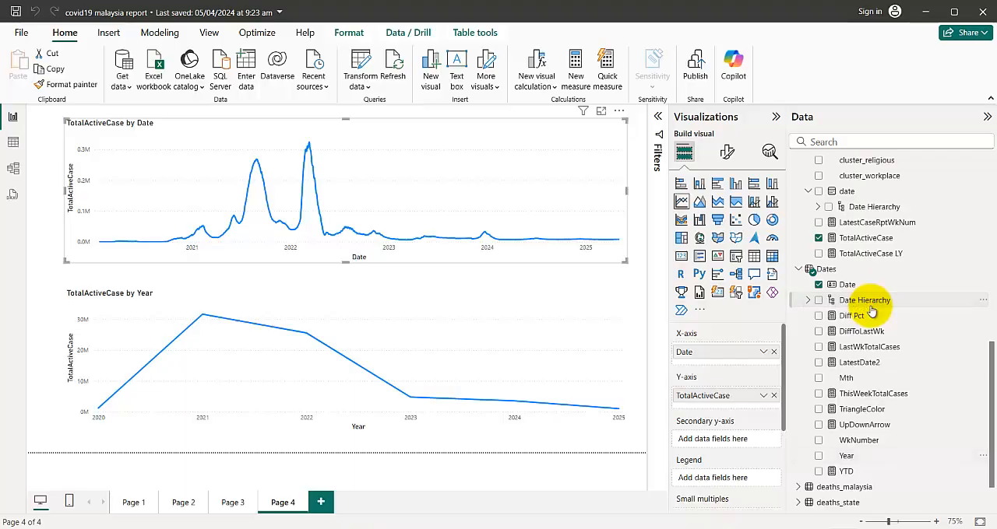
click(870, 305)
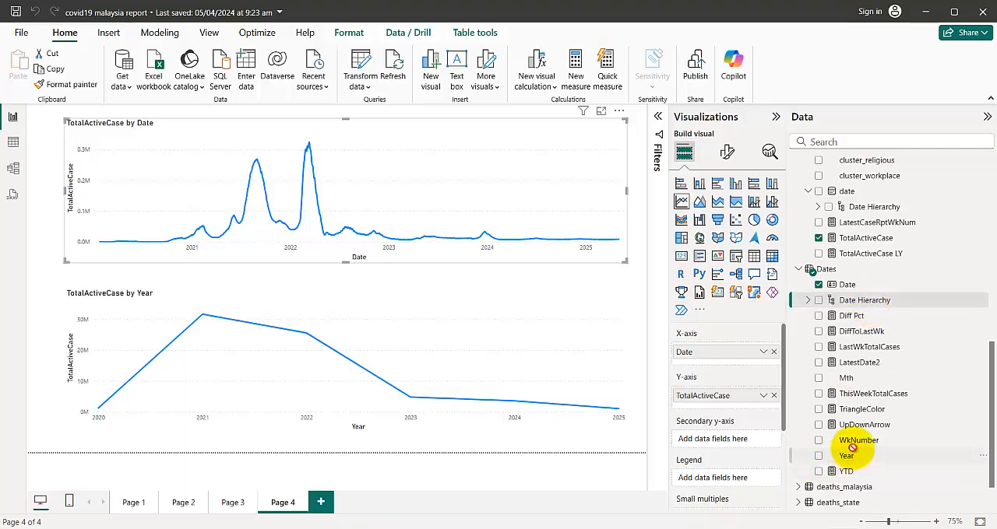
drag(853, 447, 873, 300)
Add the Year and Mth fields as levels to the Date Hierarchy of the Dates table
click(807, 300)
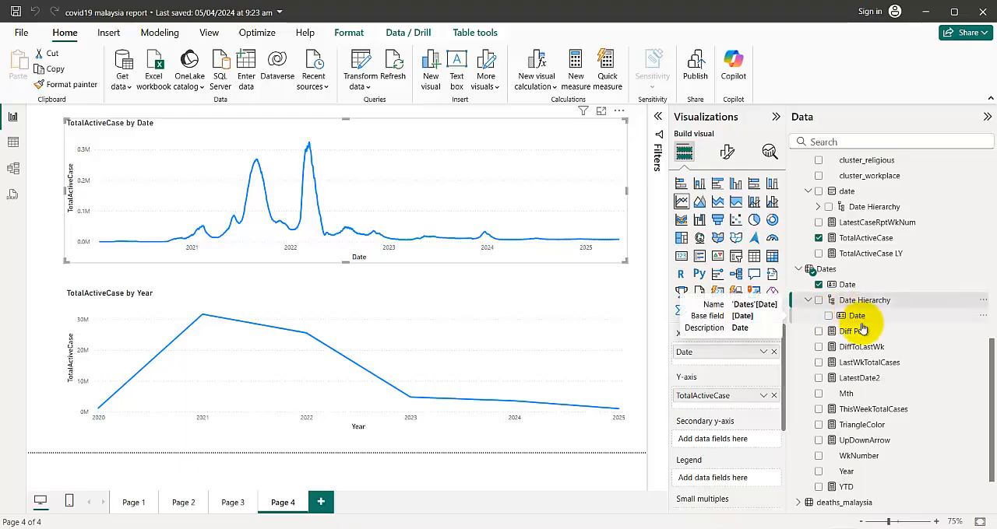
click(850, 471)
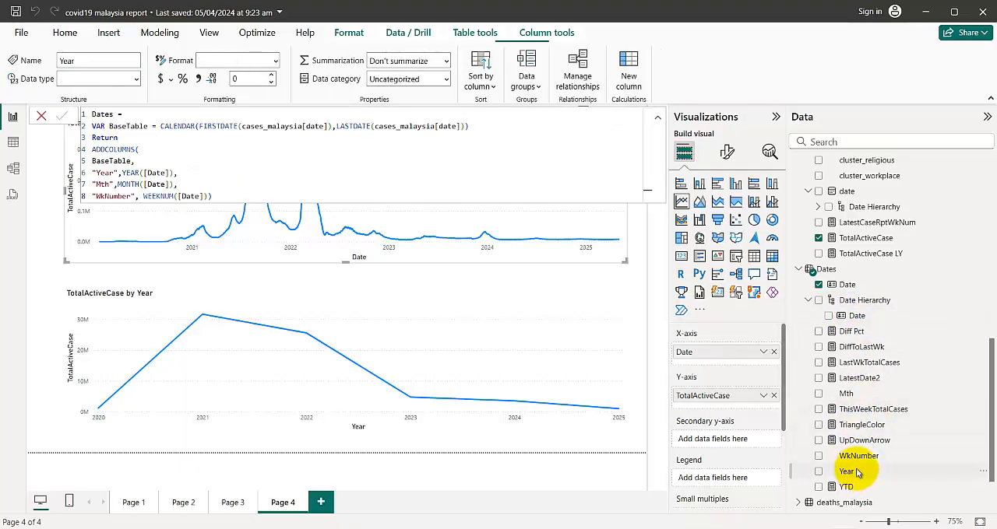
right_click(850, 472)
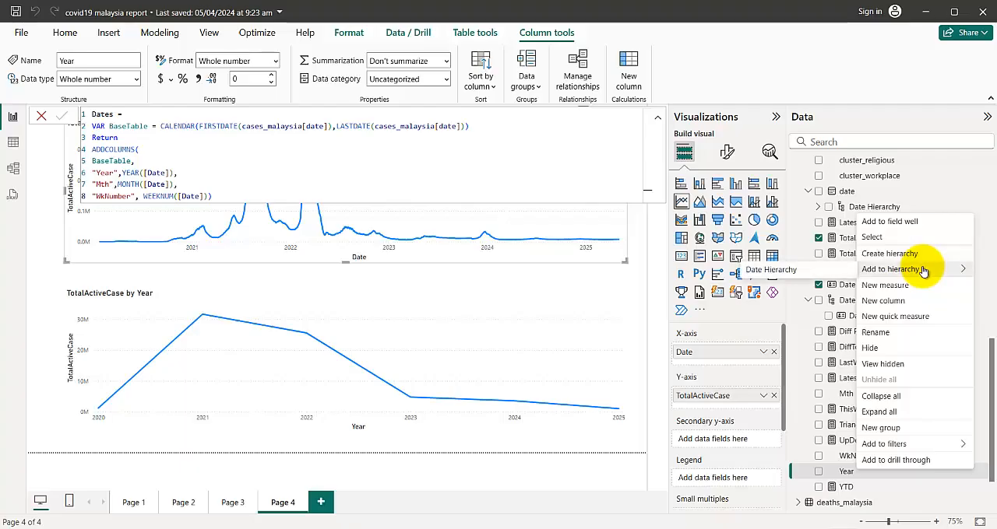
click(844, 270)
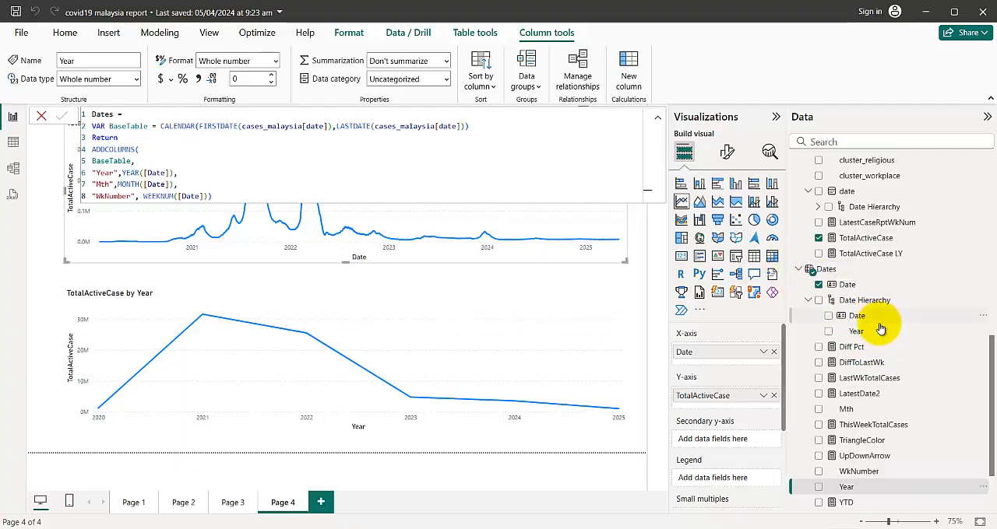
click(854, 410)
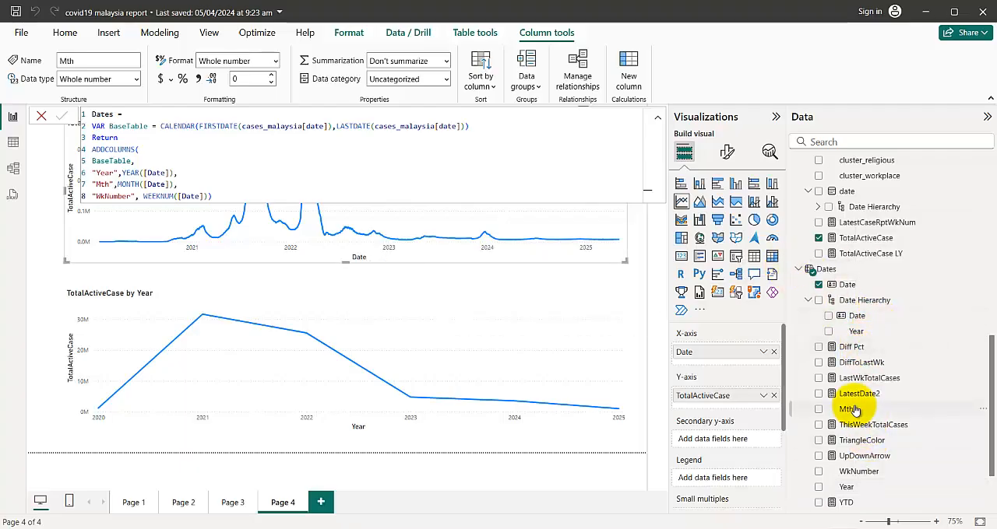
right_click(855, 410)
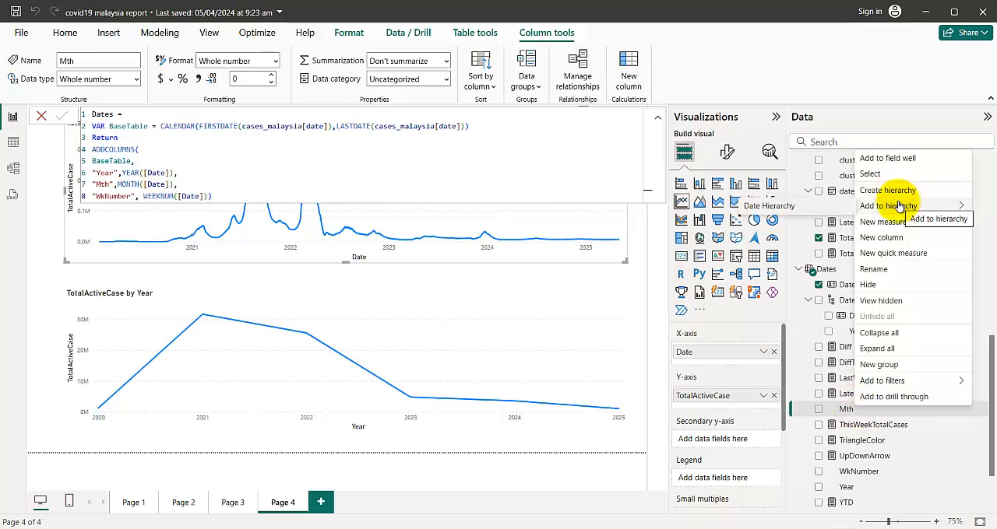
click(798, 206)
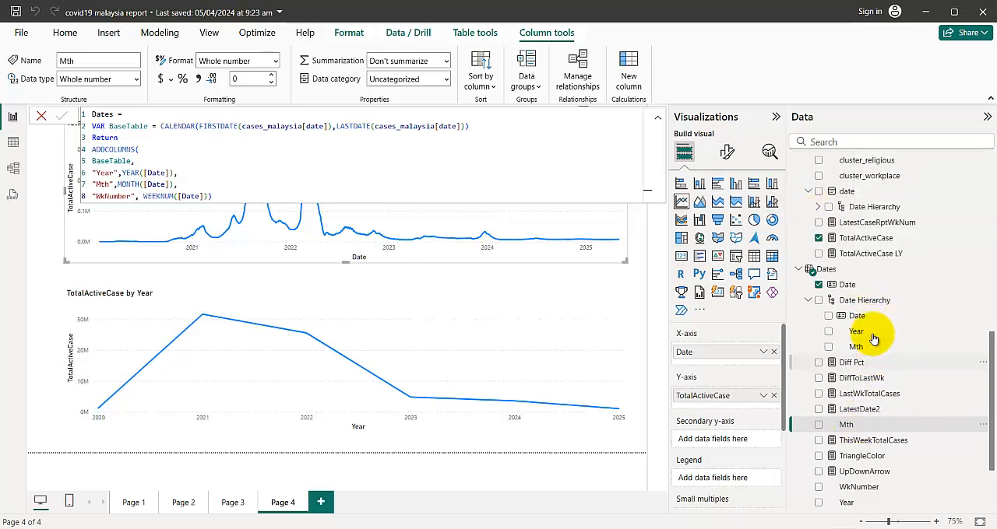
Replace the plain Date field on the upper chart's X-axis with the Date Hierarchy of the Dates table
click(865, 300)
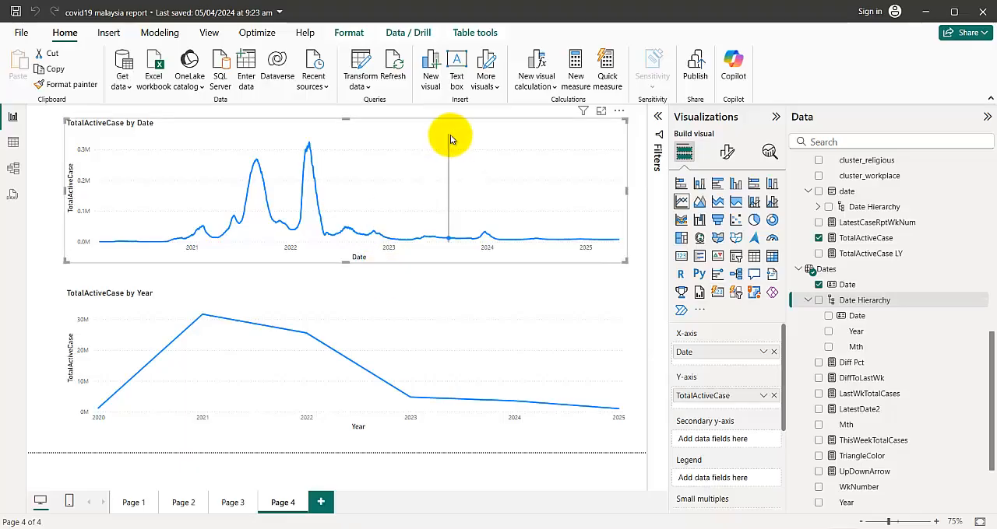
click(773, 352)
drag(865, 301, 428, 218)
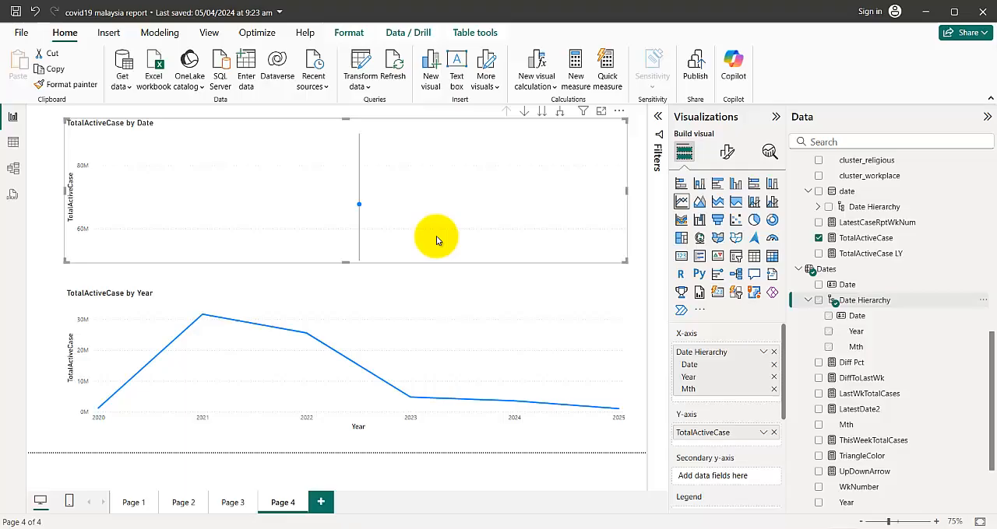
Turn on drill-down mode for the upper chart, and preview its year level before returning to the date level
click(525, 113)
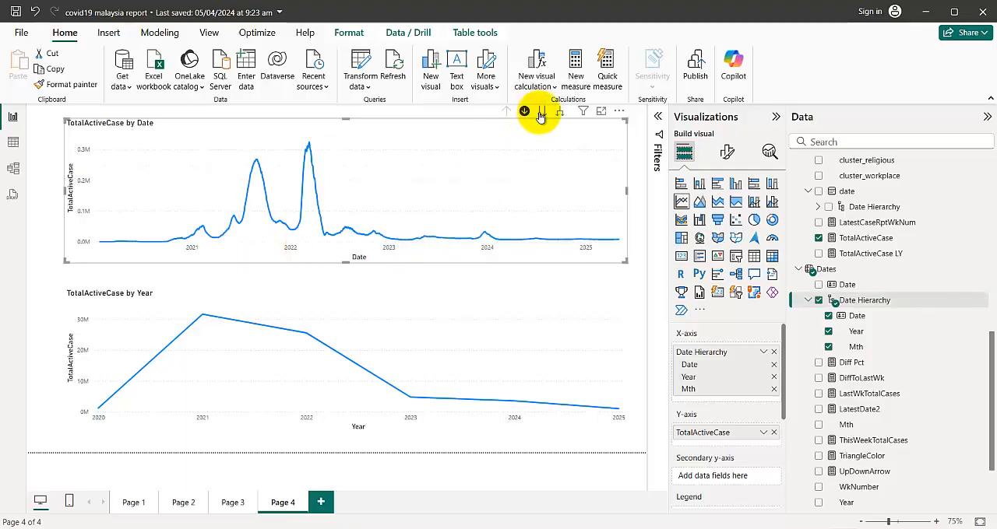
click(541, 113)
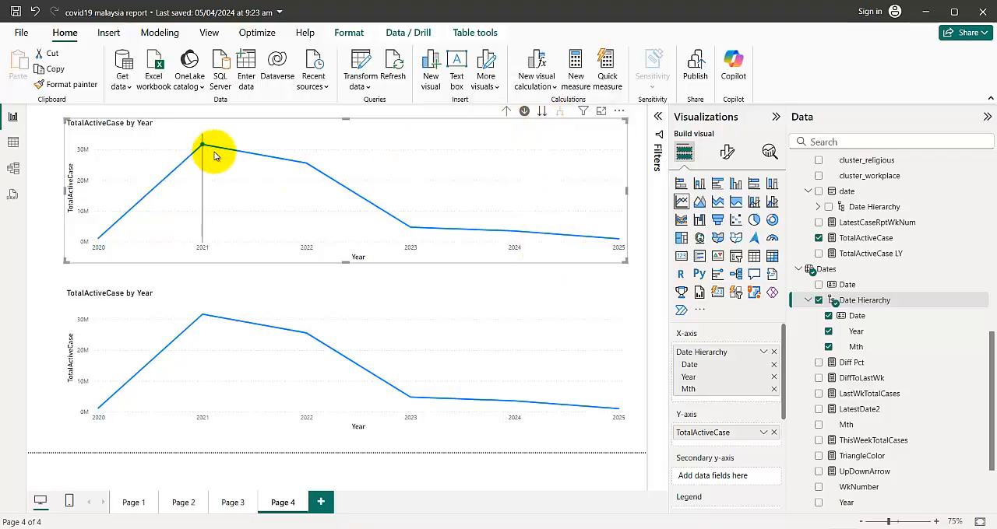
mouse_move(138, 208)
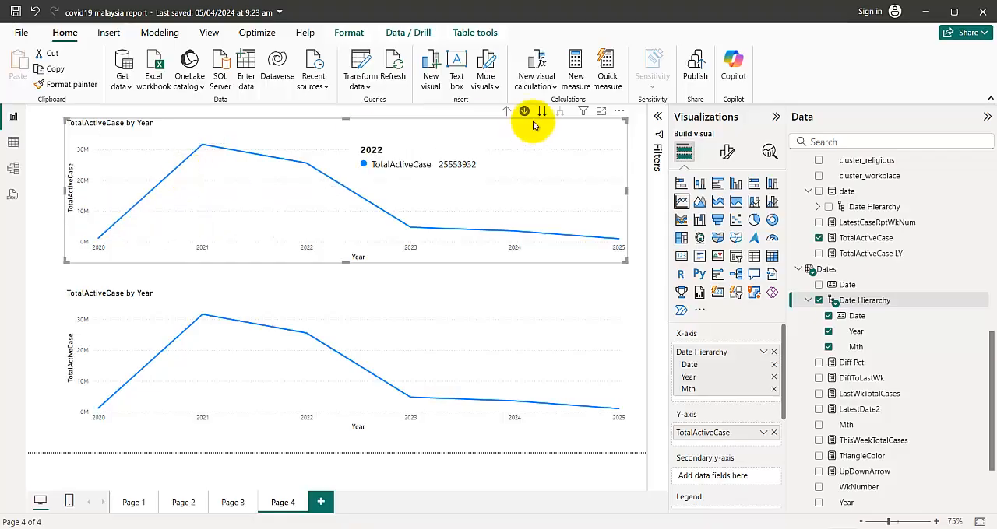
click(506, 112)
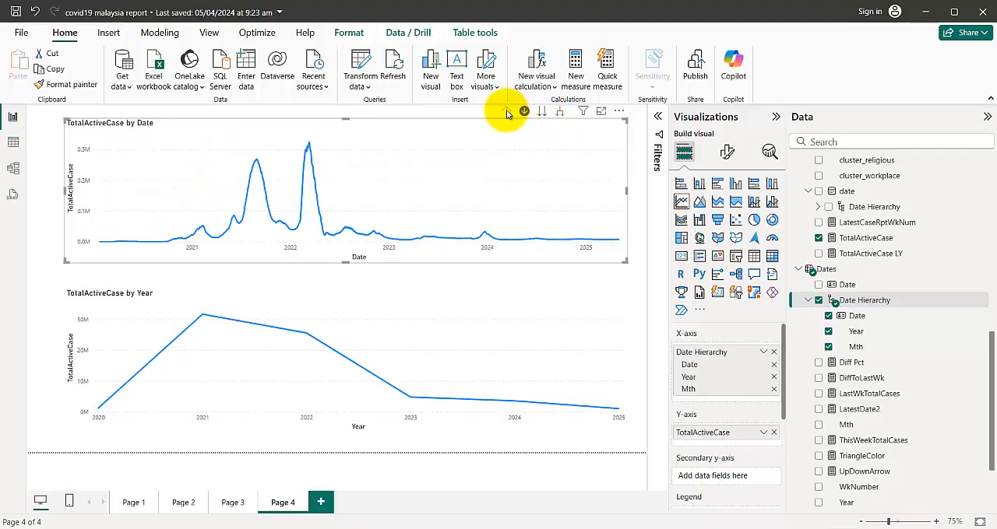
Check the lower chart's axis levels for comparison, and view the upper chart at its year and Mth levels
click(207, 289)
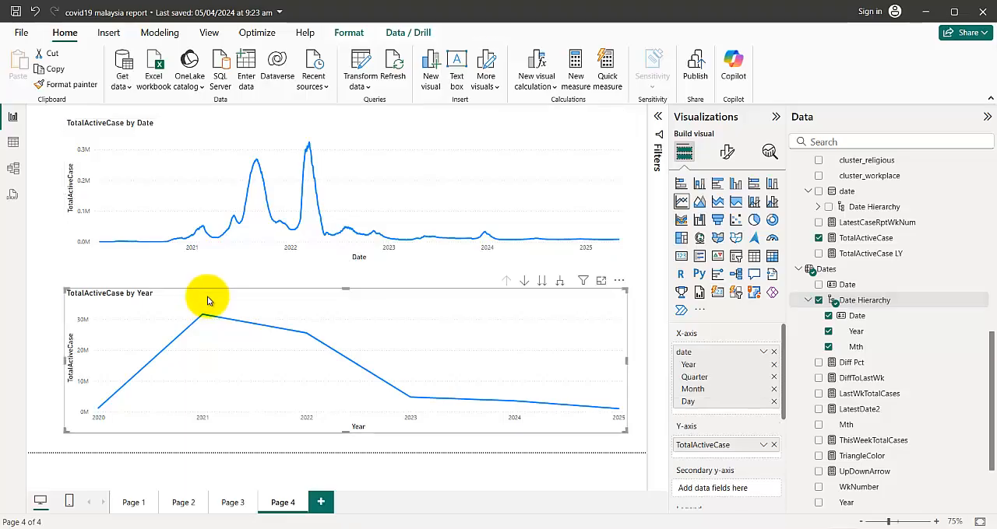
click(385, 134)
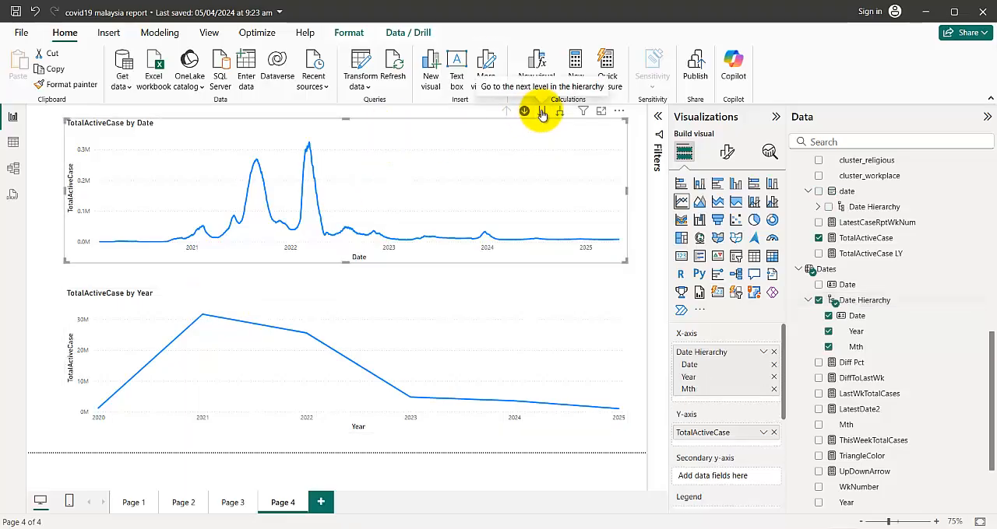
click(543, 112)
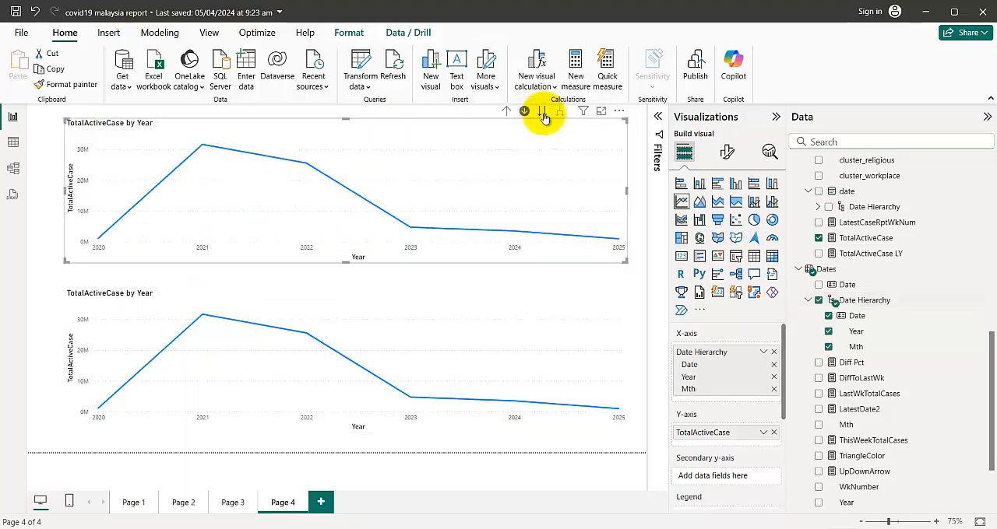
click(542, 111)
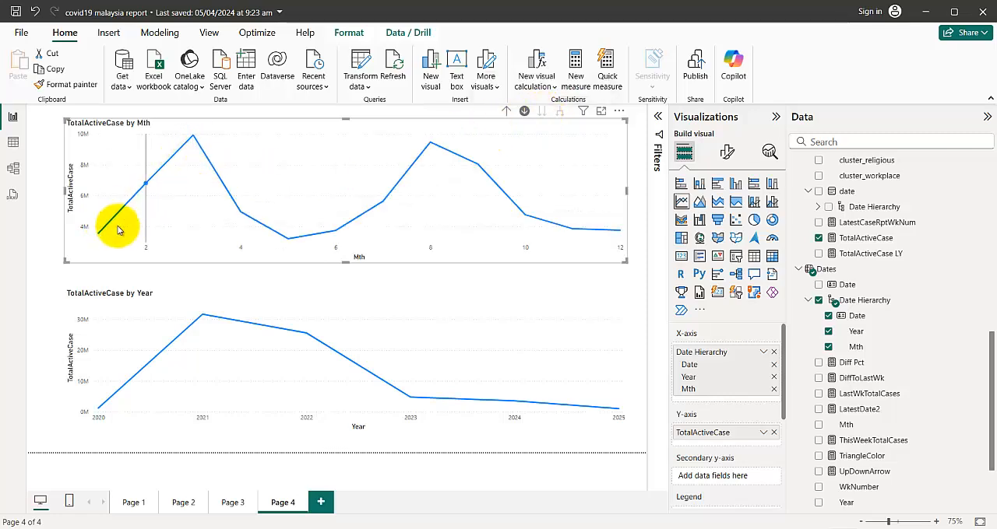
mouse_move(148, 191)
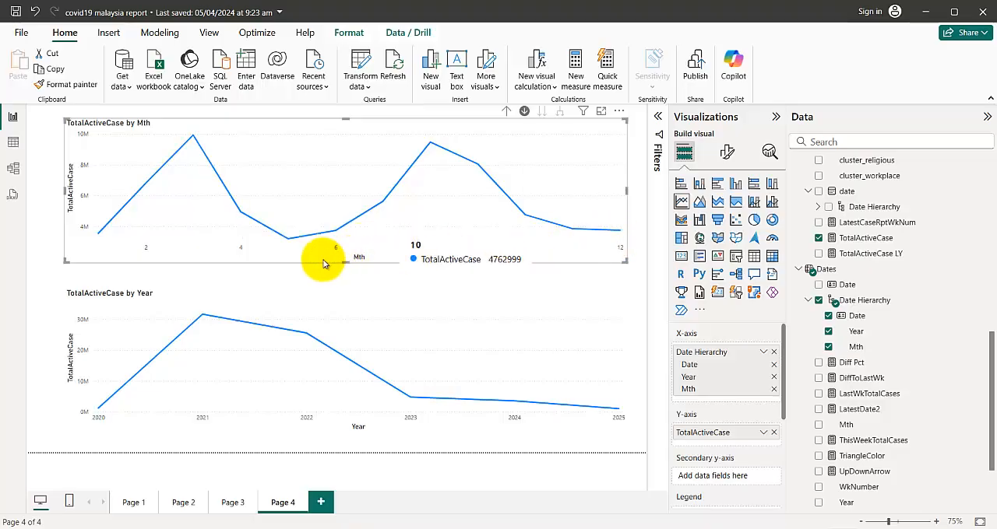
Extend the upper chart's height down toward the lower chart, and drill from its year level into the months of 2021
drag(323, 268, 352, 279)
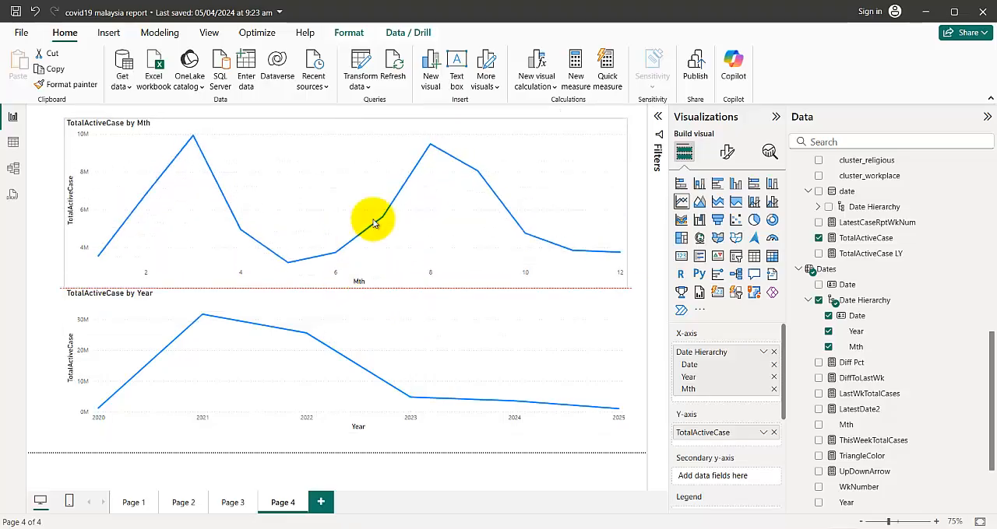
click(505, 114)
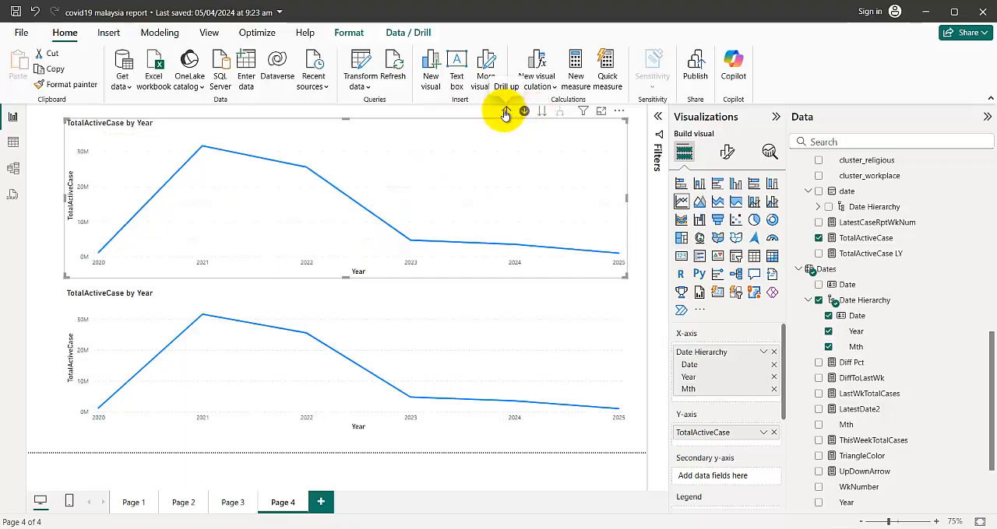
click(202, 149)
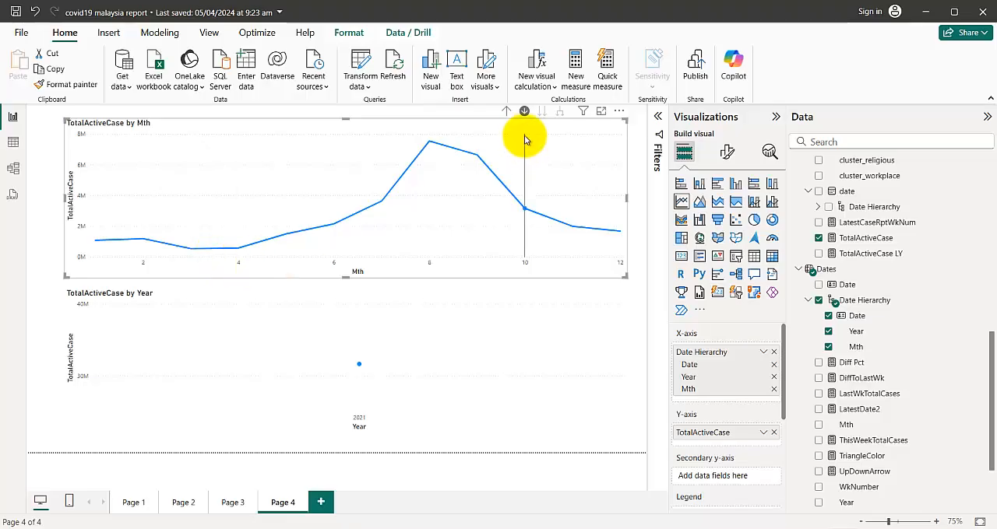
Drill the upper chart from its year level into the months of 2021, 2023 and 2025 in turn
click(503, 114)
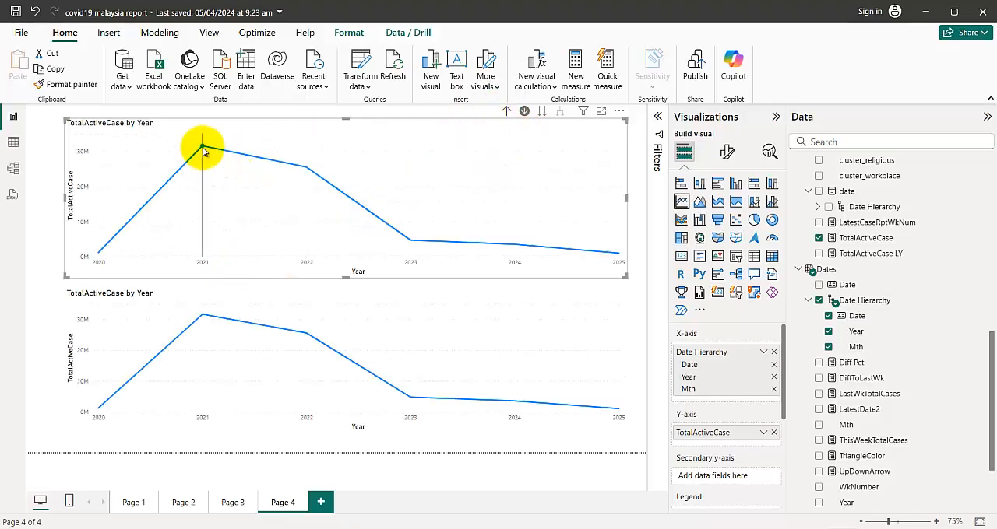
click(202, 149)
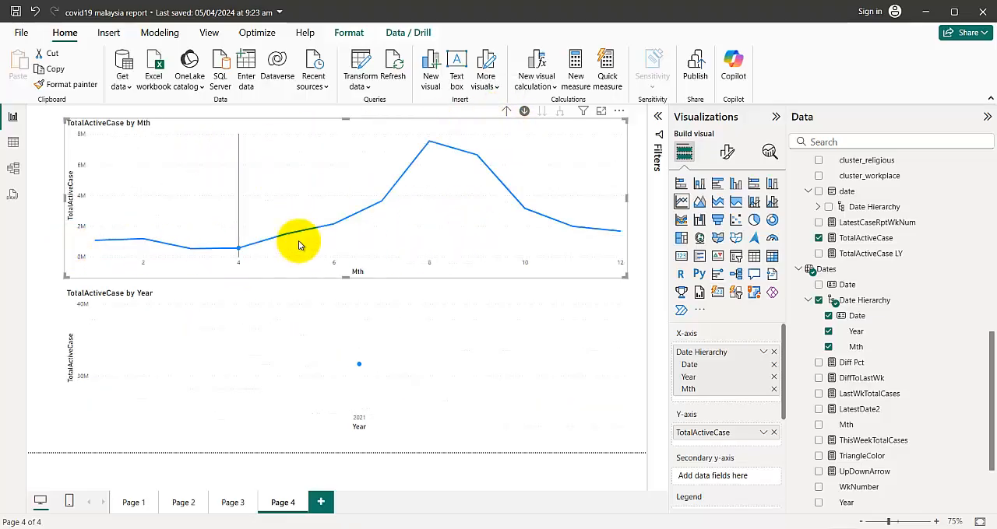
click(506, 112)
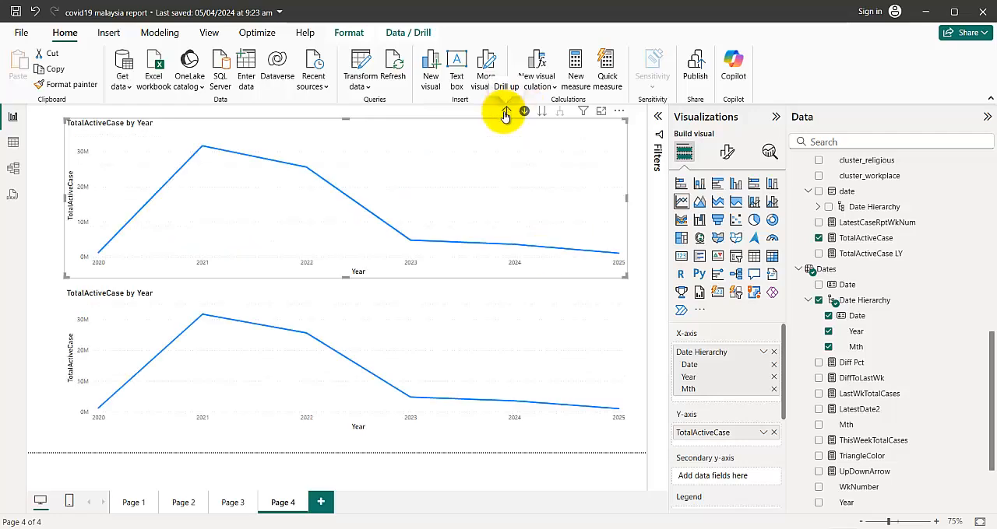
click(411, 243)
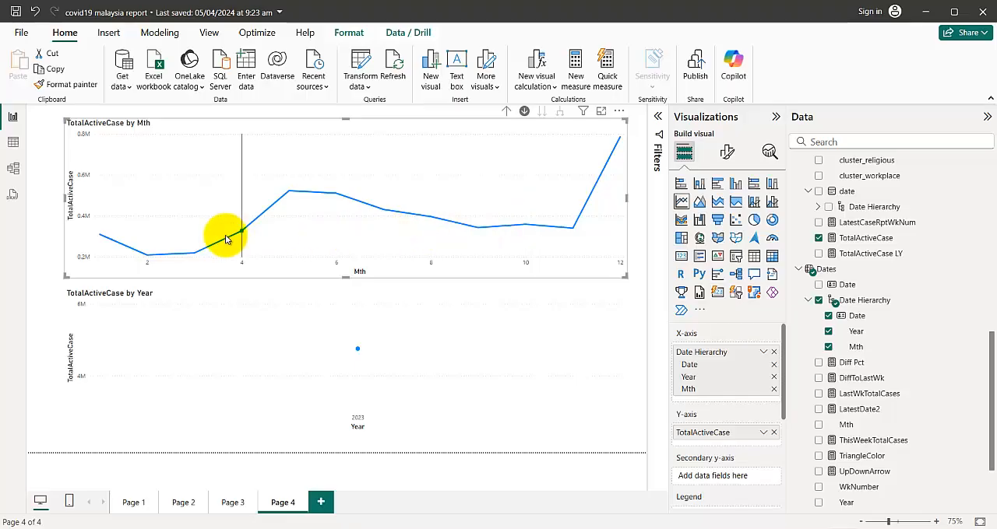
click(506, 113)
click(618, 256)
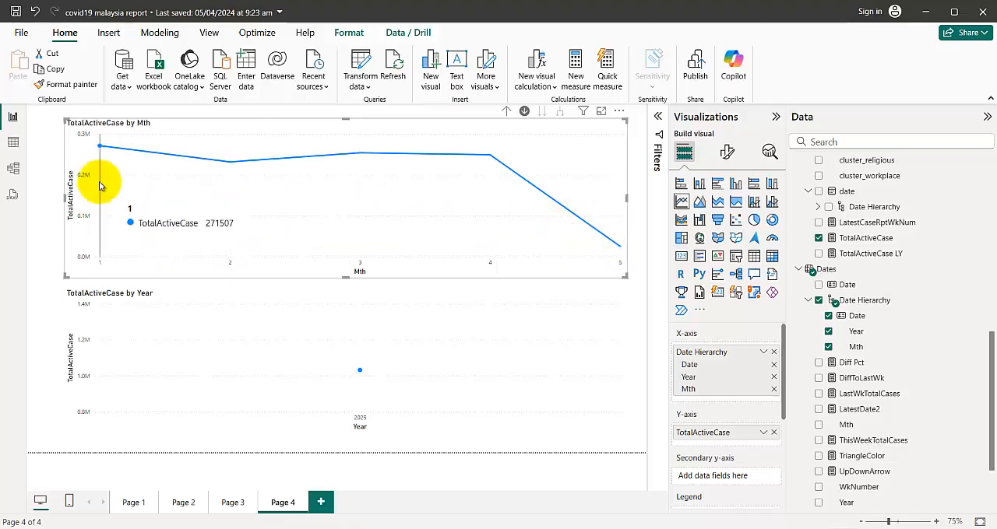
Turn on data labels for the upper chart and expand the Value settings of those labels
click(723, 153)
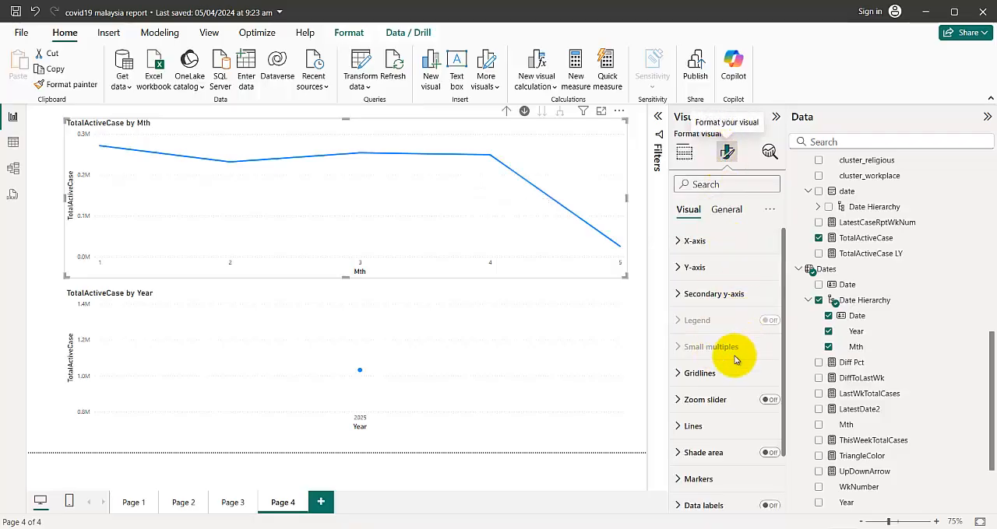
scroll(732, 445, down, 2)
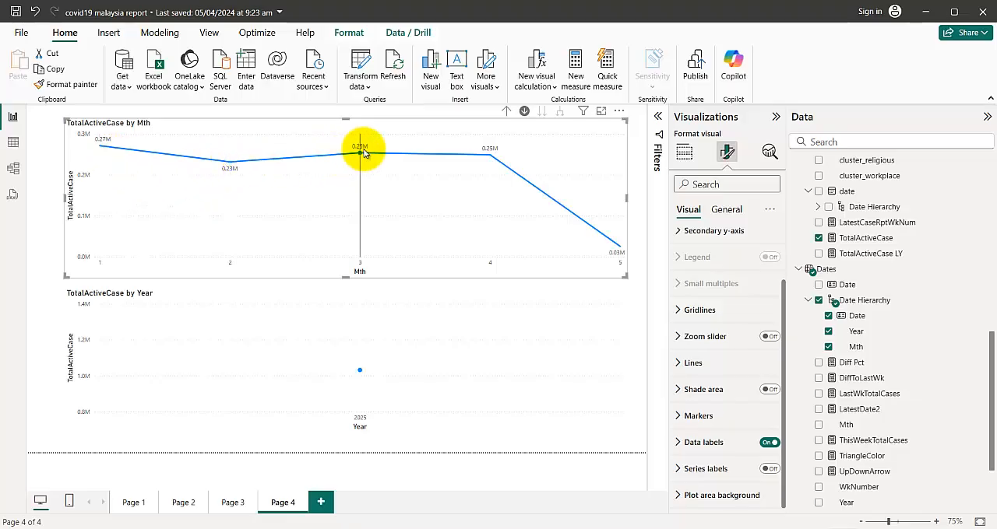
click(678, 444)
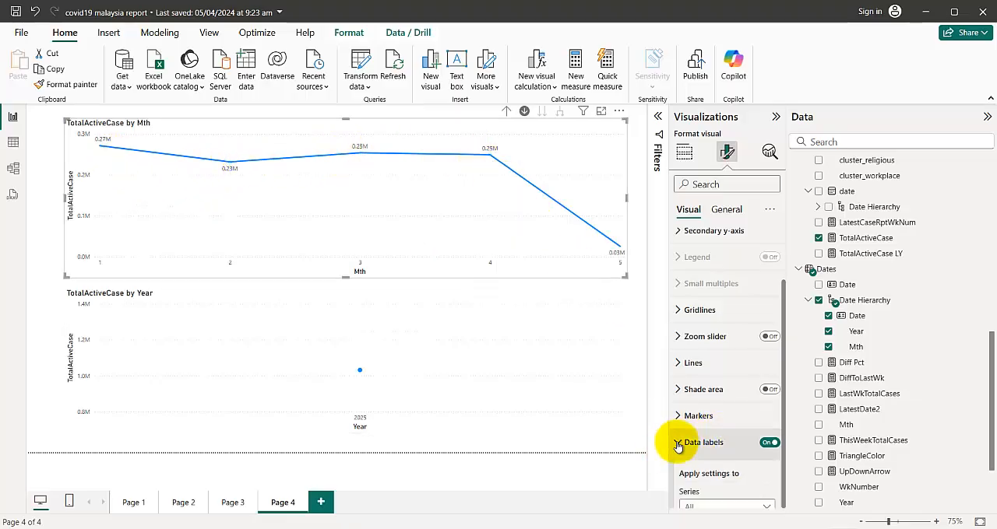
scroll(676, 436, down, 4)
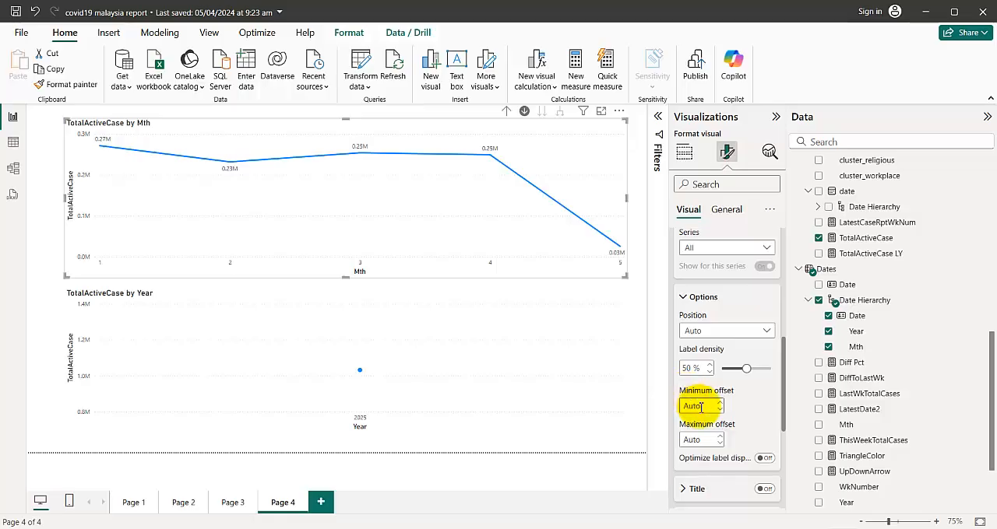
scroll(701, 413, up, 2)
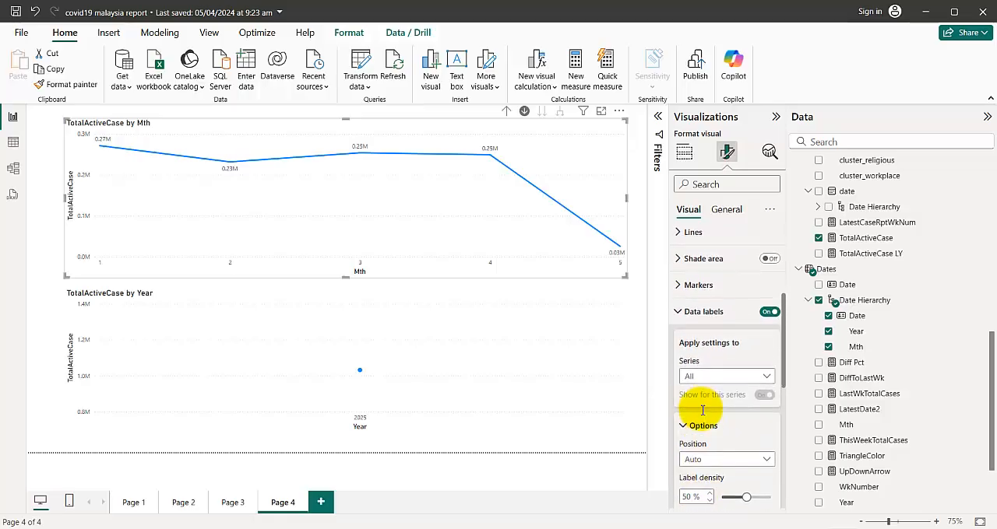
scroll(703, 411, down, 1)
scroll(702, 411, up, 2)
scroll(702, 411, down, 2)
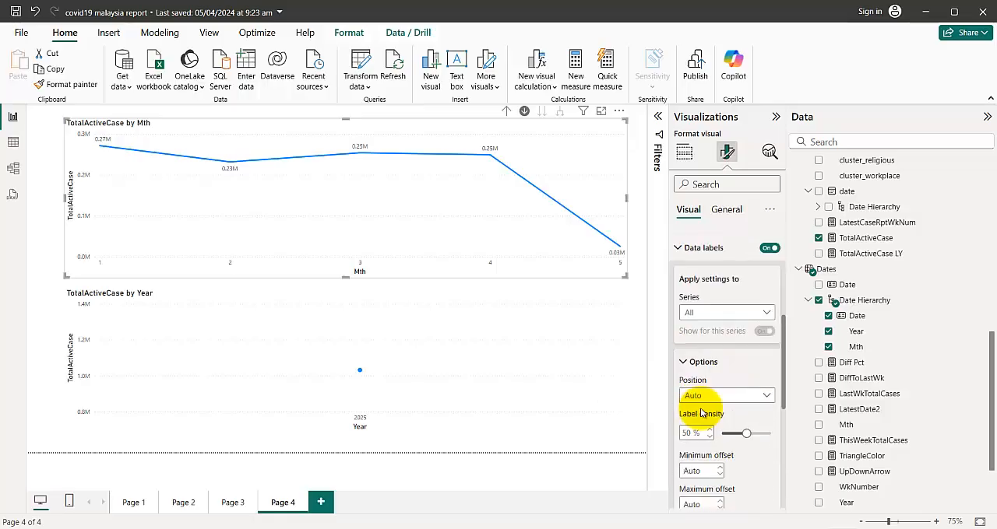
scroll(700, 413, down, 2)
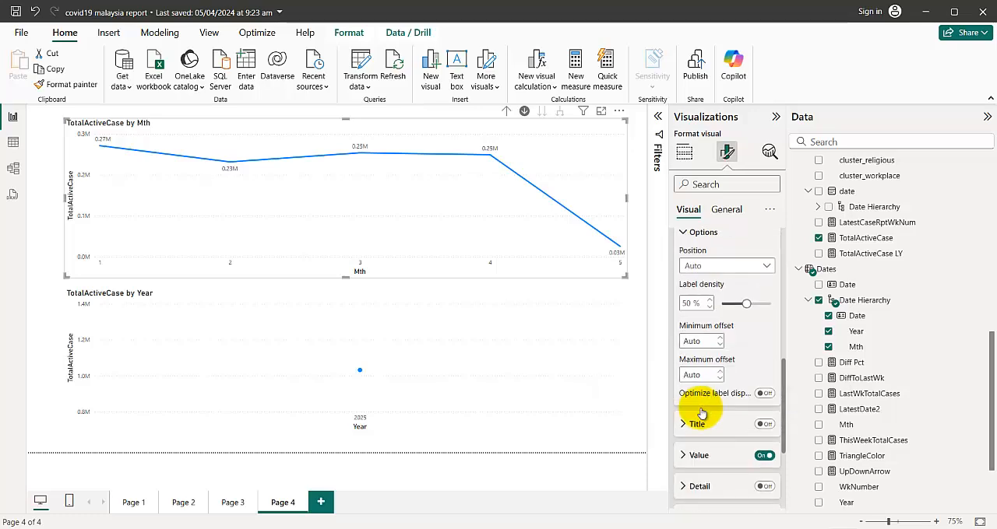
scroll(701, 413, down, 2)
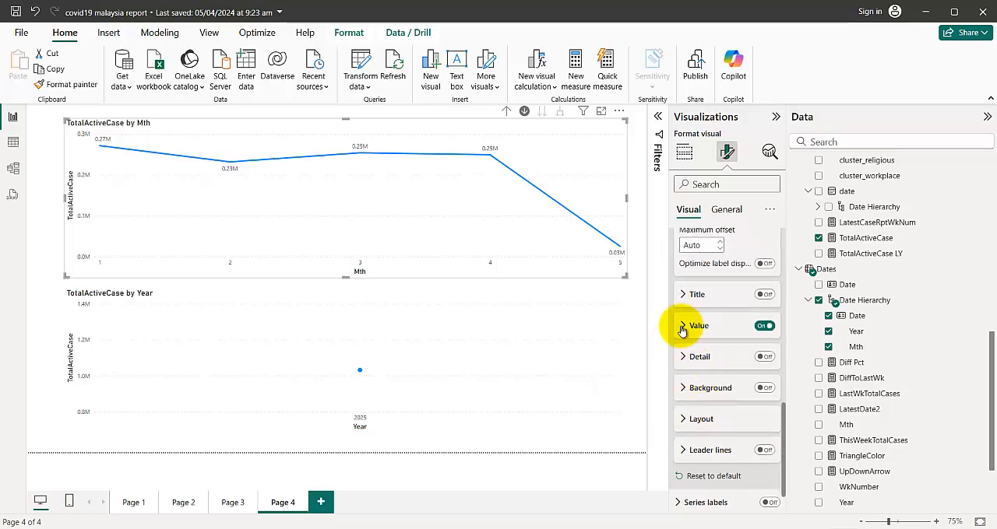
scroll(681, 331, up, 1)
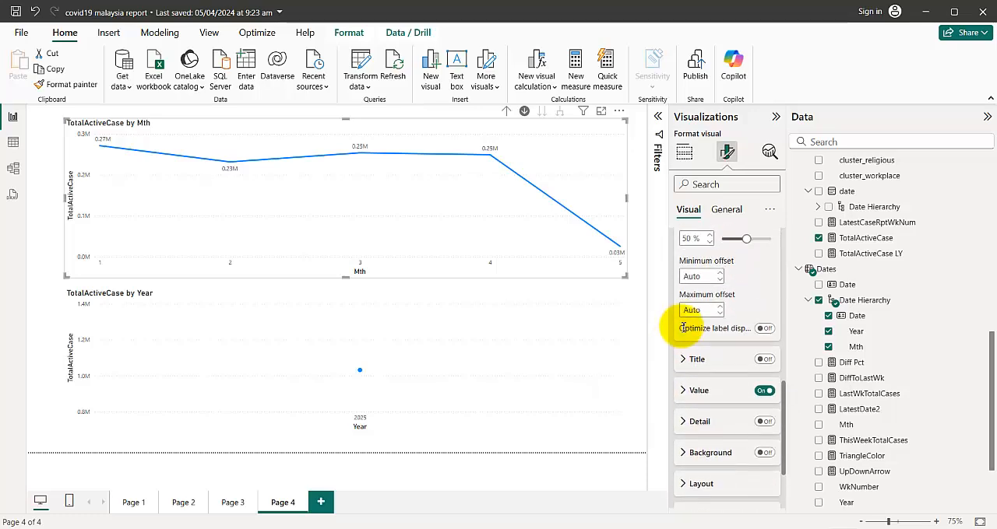
click(692, 392)
scroll(703, 402, down, 3)
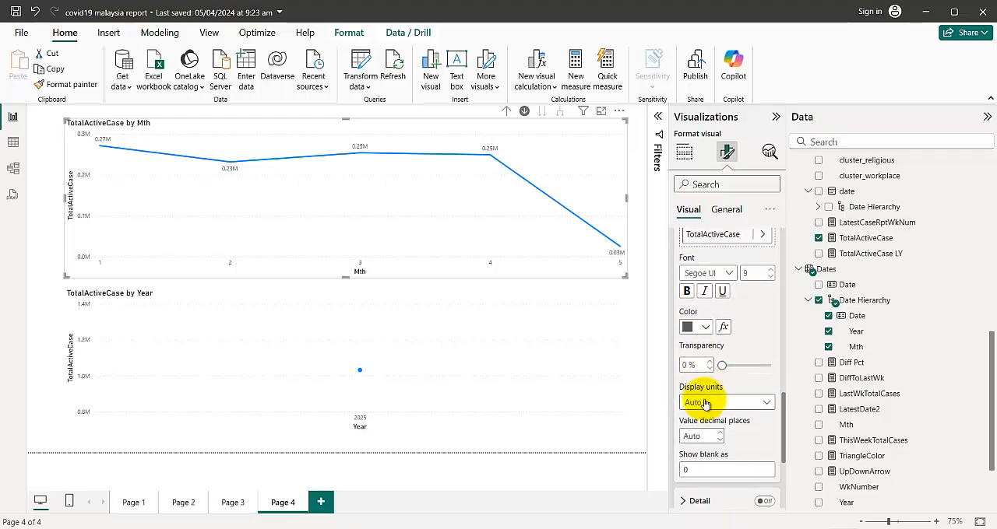
Try Thousands and Millions as the display units of the upper chart's data labels, and return the setting to Auto
click(723, 404)
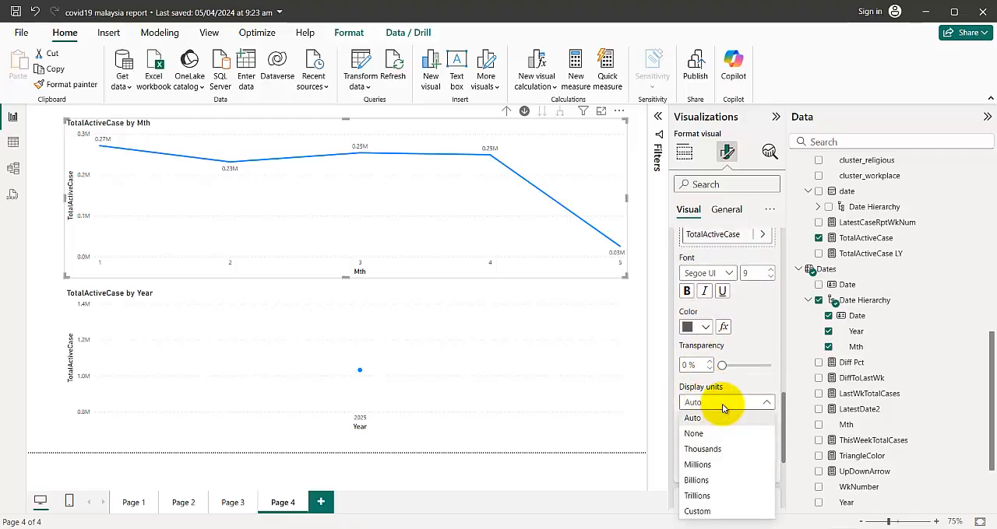
click(704, 450)
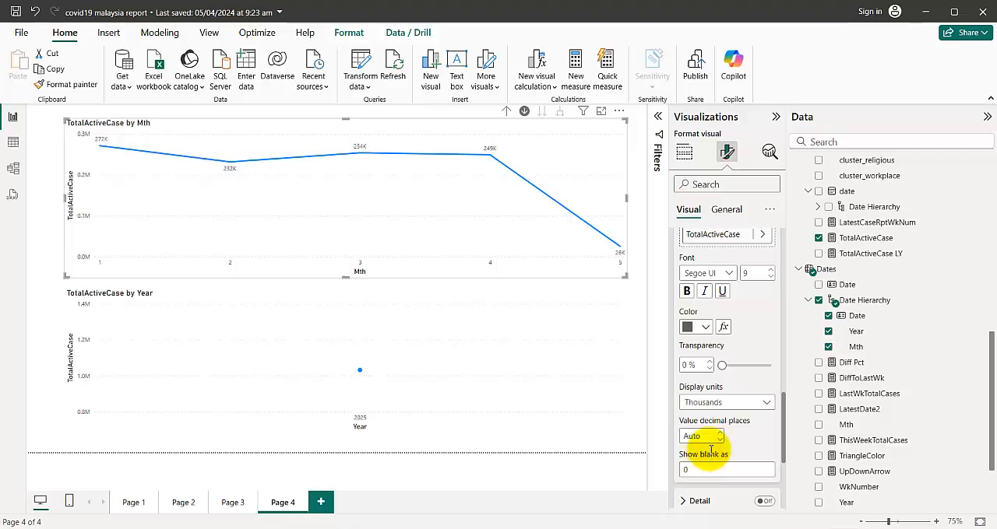
click(714, 405)
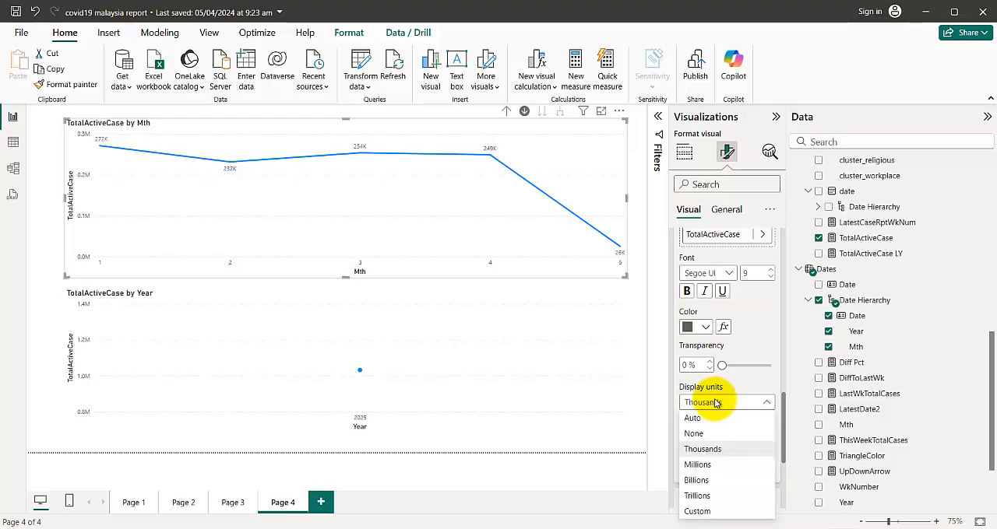
click(699, 465)
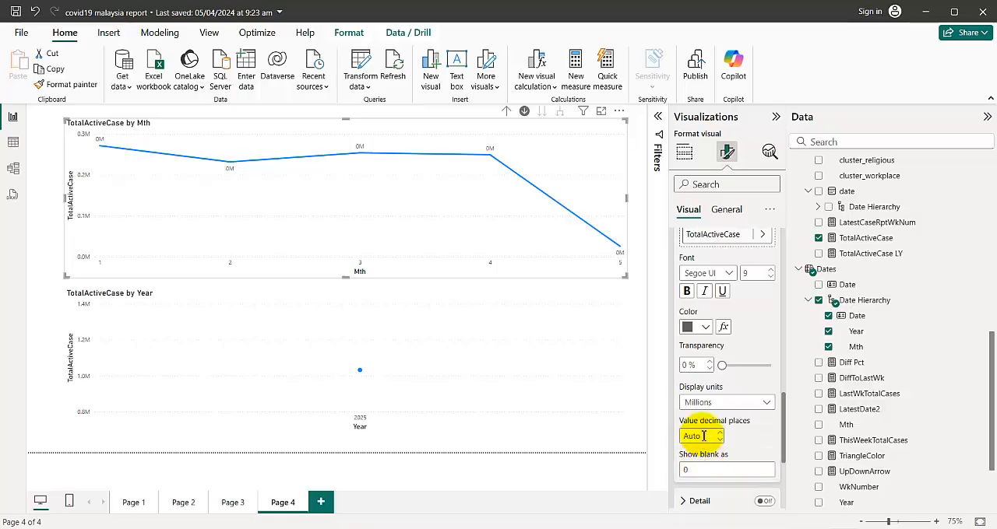
click(703, 408)
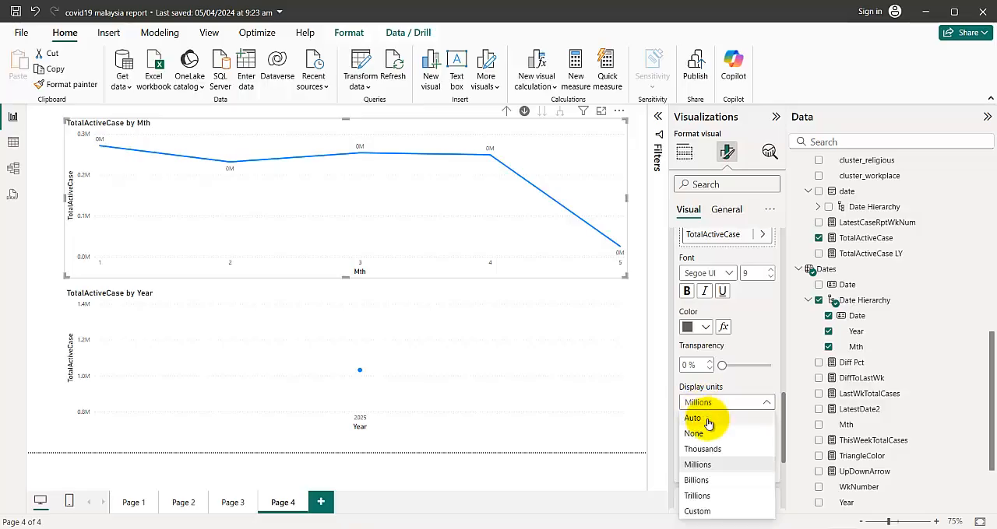
click(707, 422)
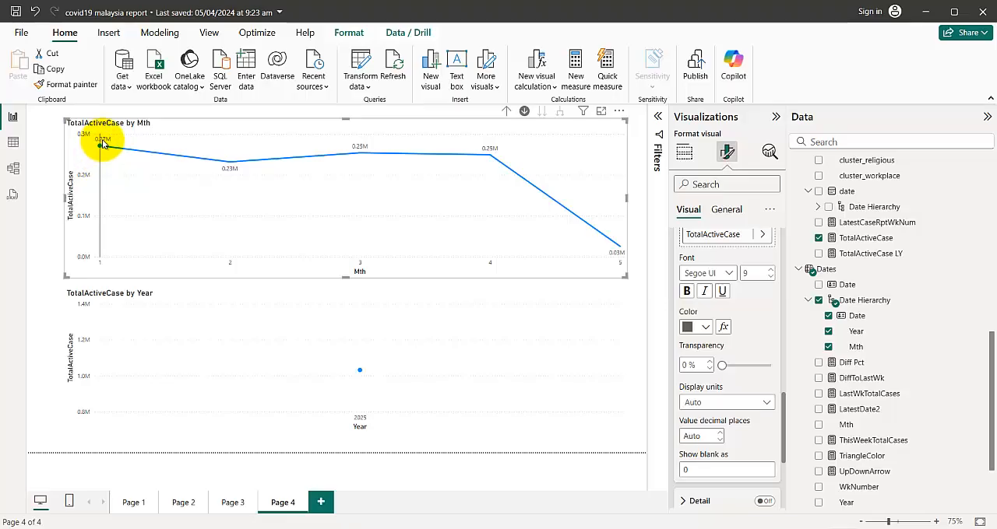
Set the upper chart's data labels to display in Millions with 2 decimal places
click(703, 405)
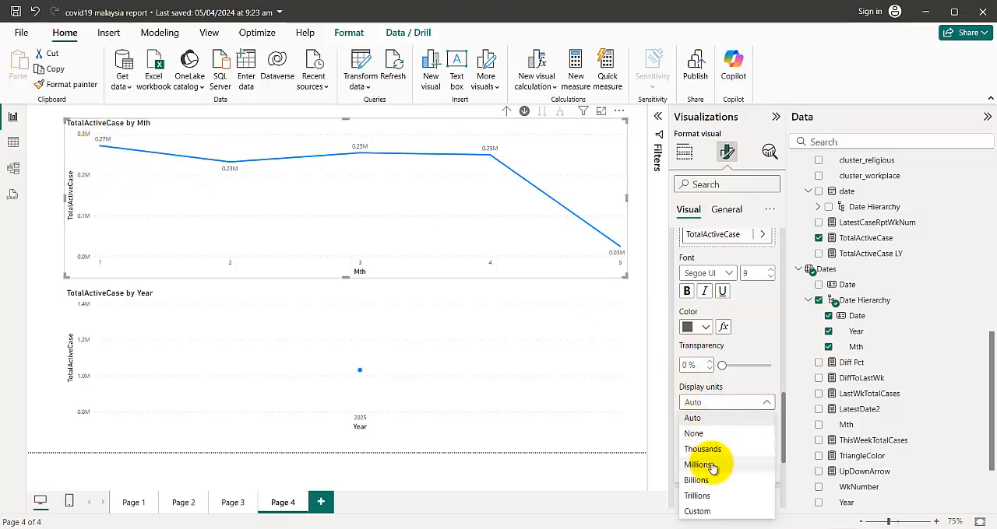
click(697, 465)
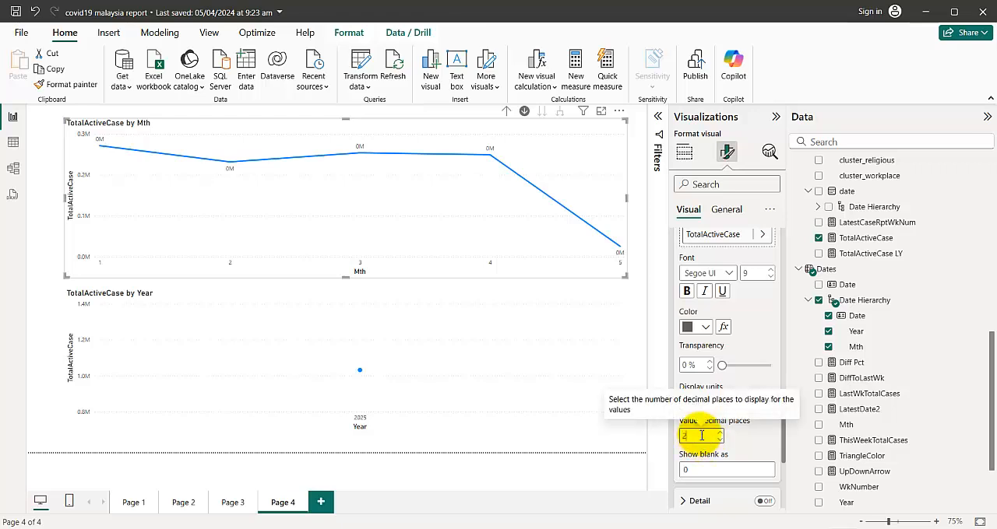
click(696, 469)
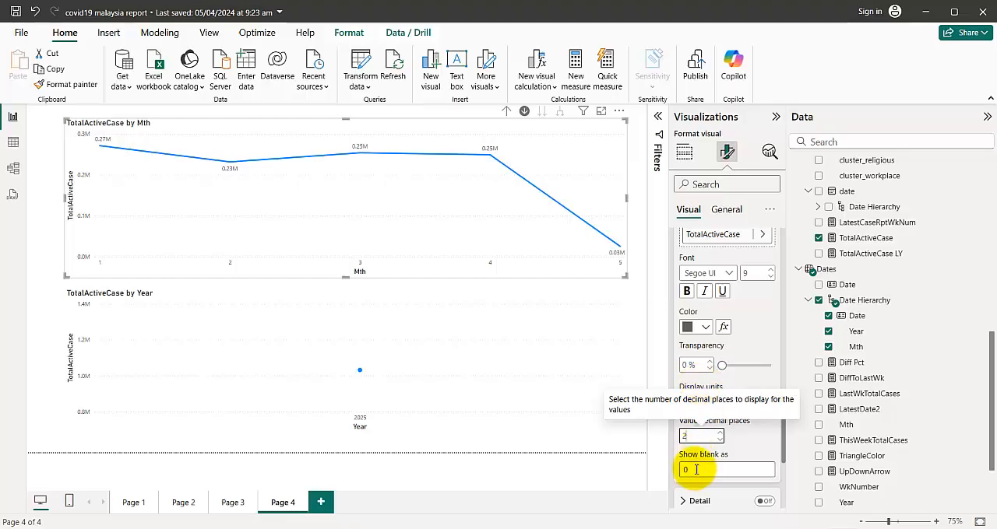
click(695, 435)
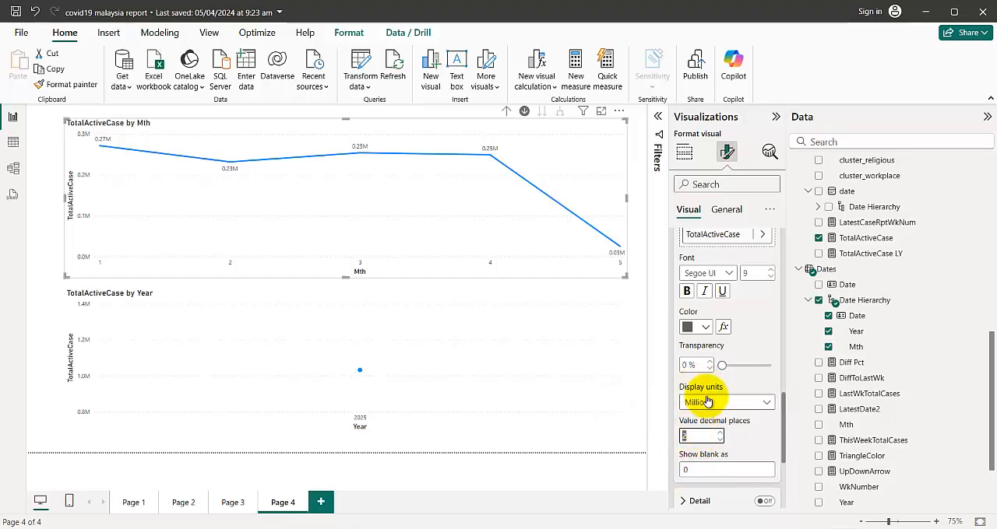
Try Auto display units for the data labels with two decimals, and set the units to Thousands
click(707, 403)
click(708, 419)
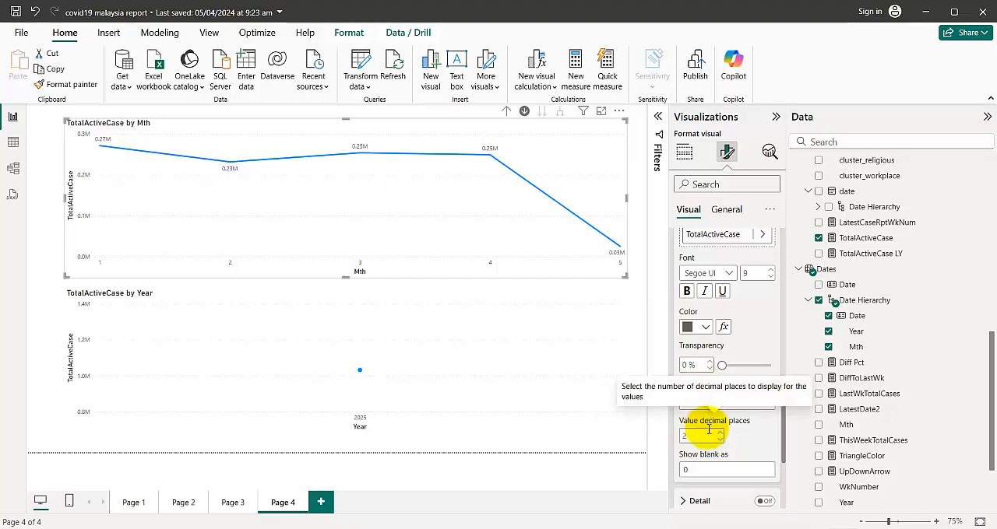
click(707, 402)
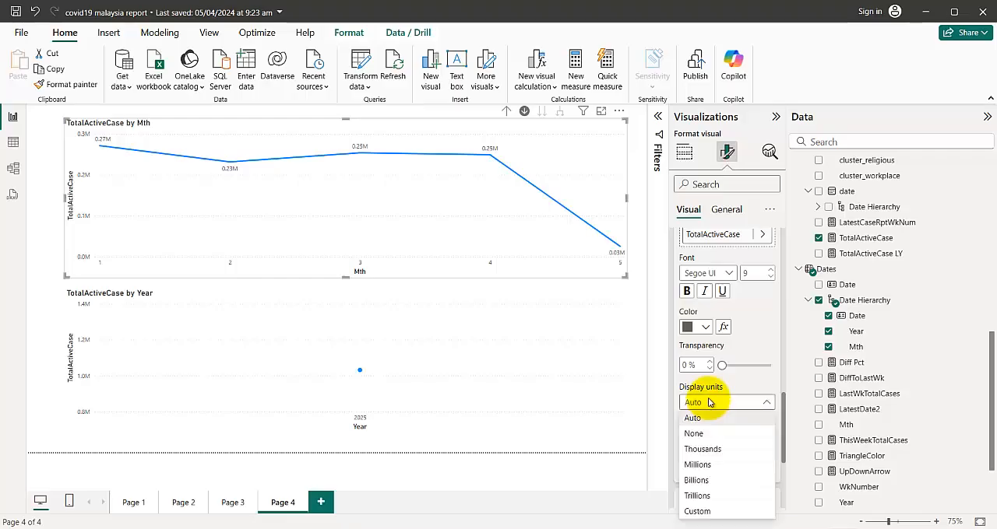
click(702, 450)
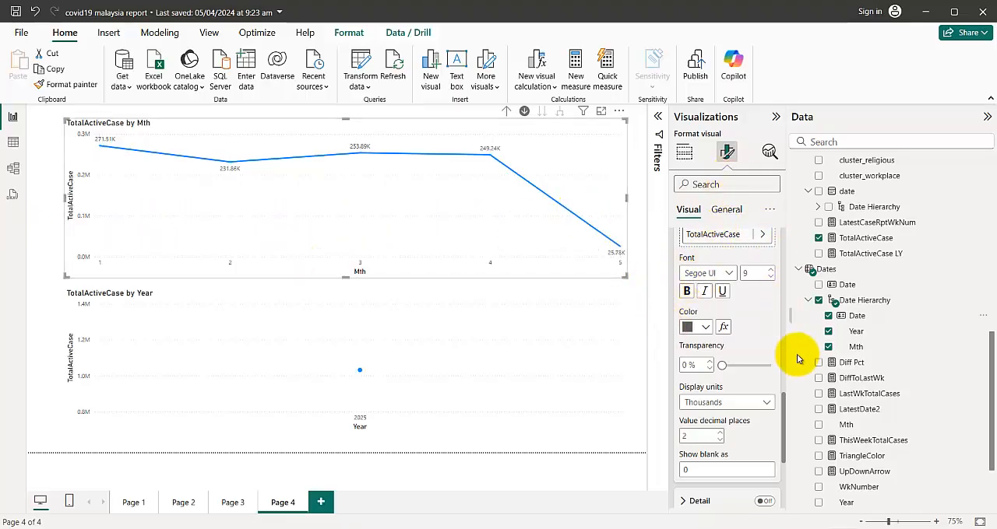
Look briefly at the Word document on creating a line chart, and return to the Power BI report to display the Dates table formula
scroll(848, 387, up, 3)
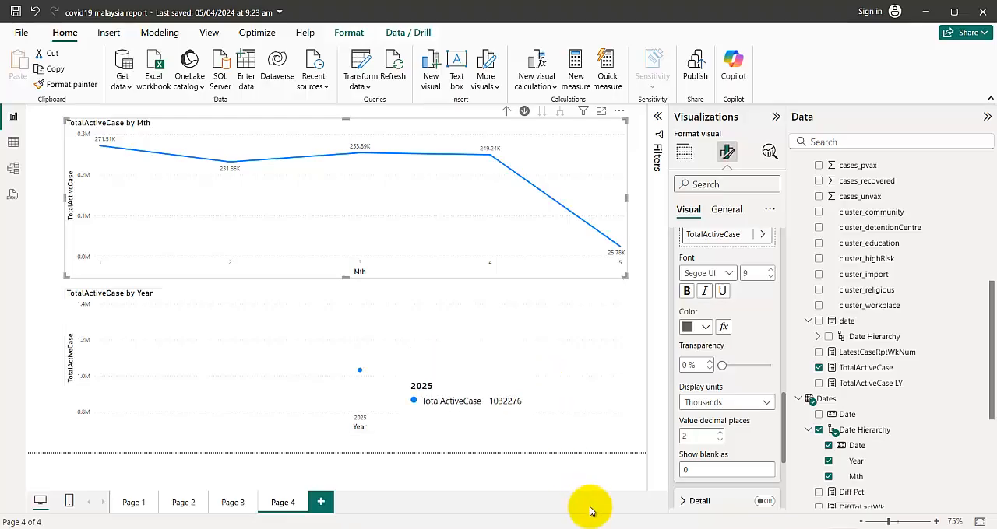
mouse_move(543, 528)
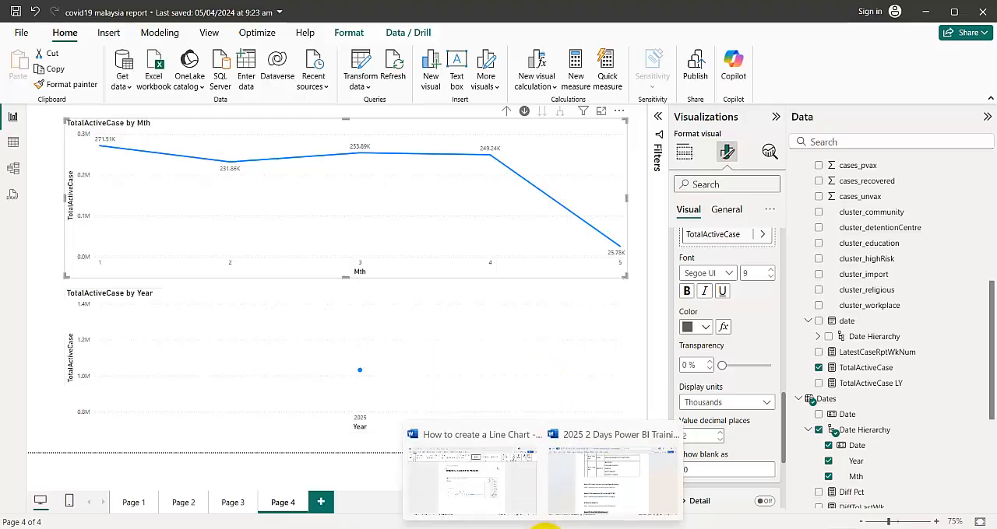
click(464, 476)
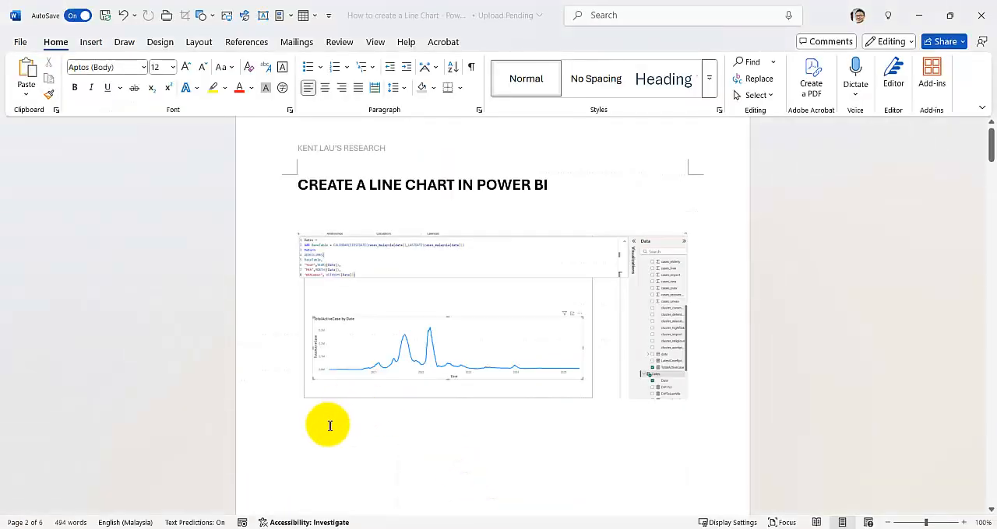
mouse_move(576, 528)
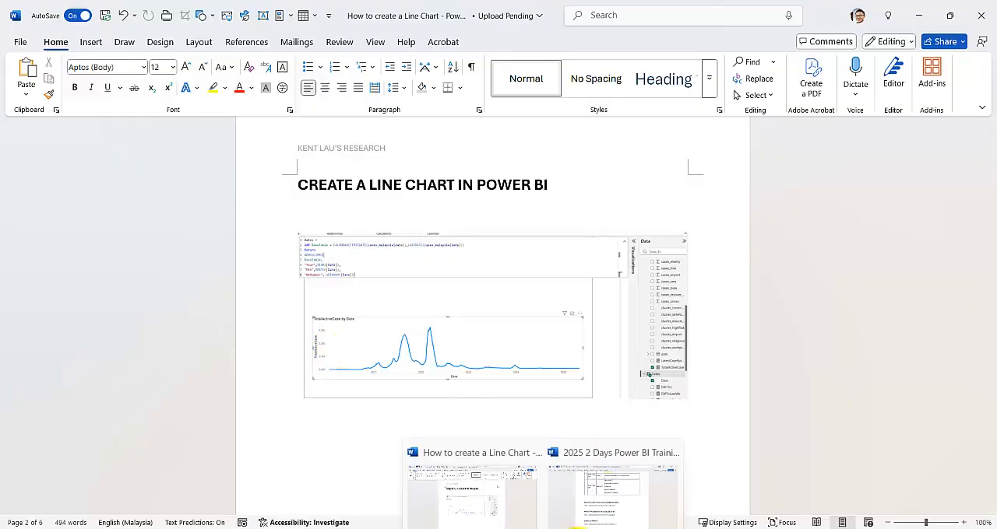
click(526, 470)
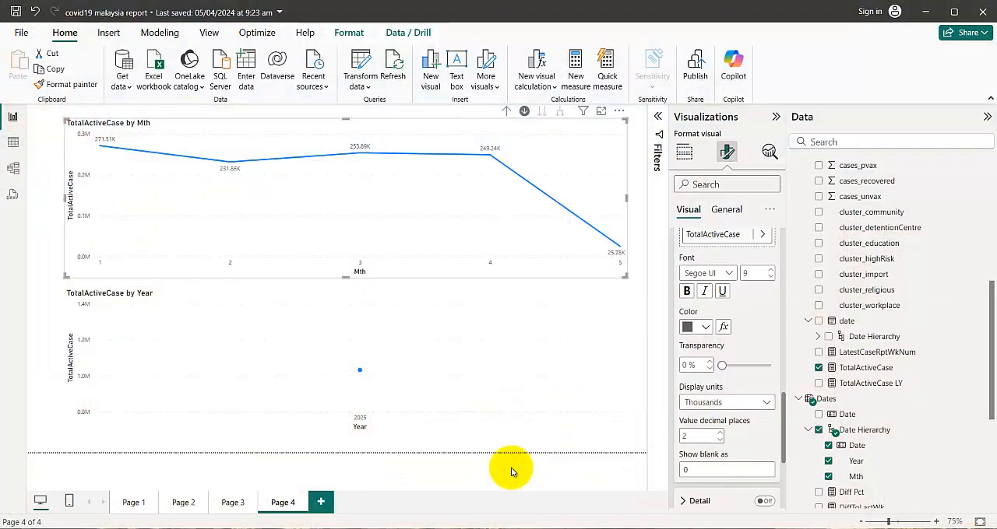
click(861, 403)
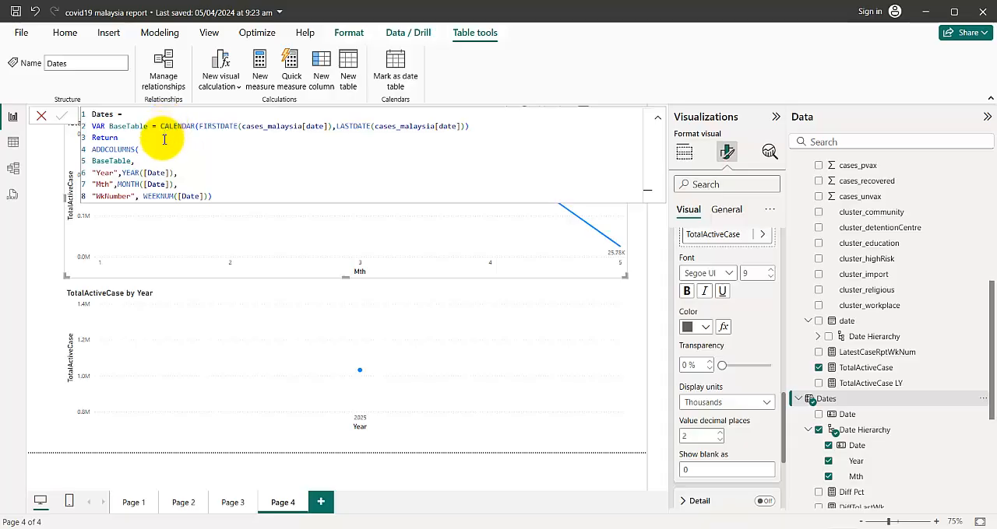
Switch to the Word document "How to create a Line Chart" and read the reasons for creating a separate Dates table
mouse_move(541, 528)
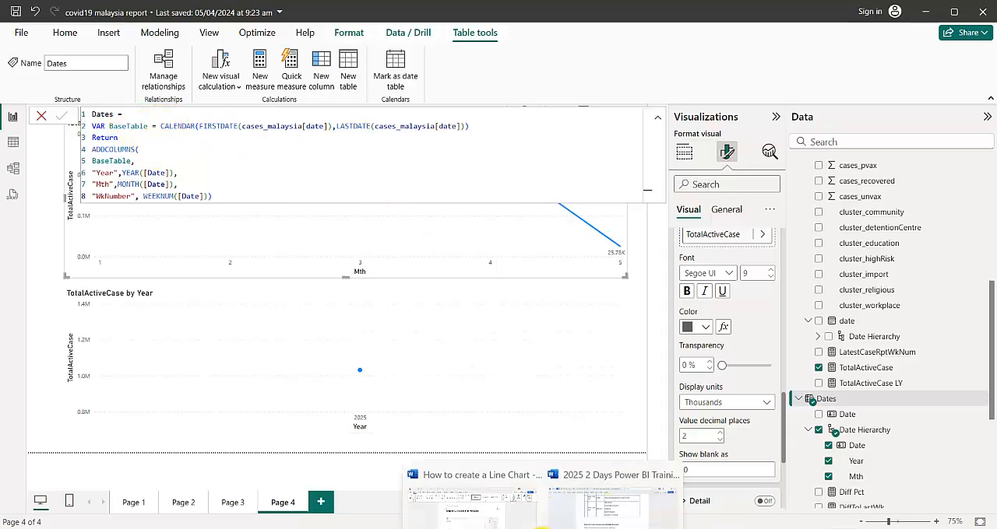
click(465, 487)
scroll(441, 354, down, 10)
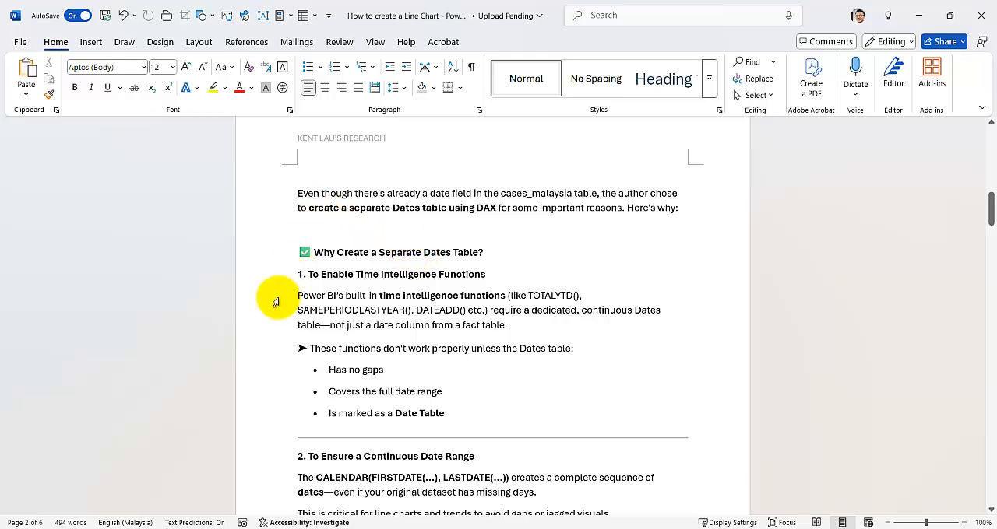
scroll(271, 300, down, 2)
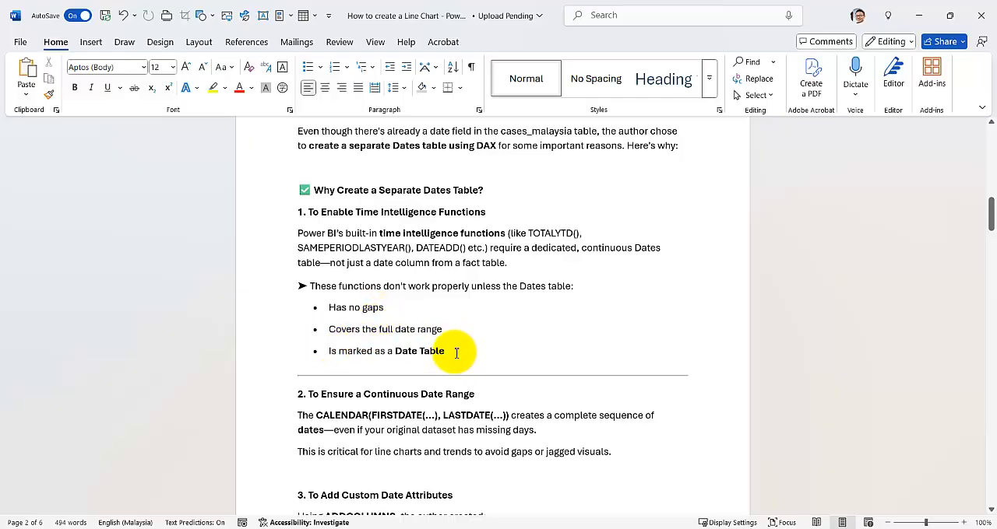
scroll(395, 350, down, 3)
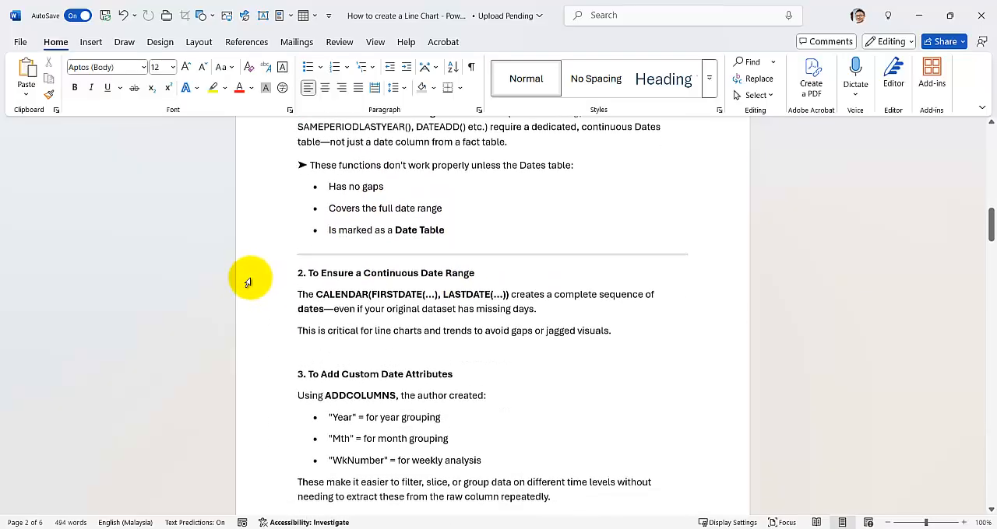
click(253, 257)
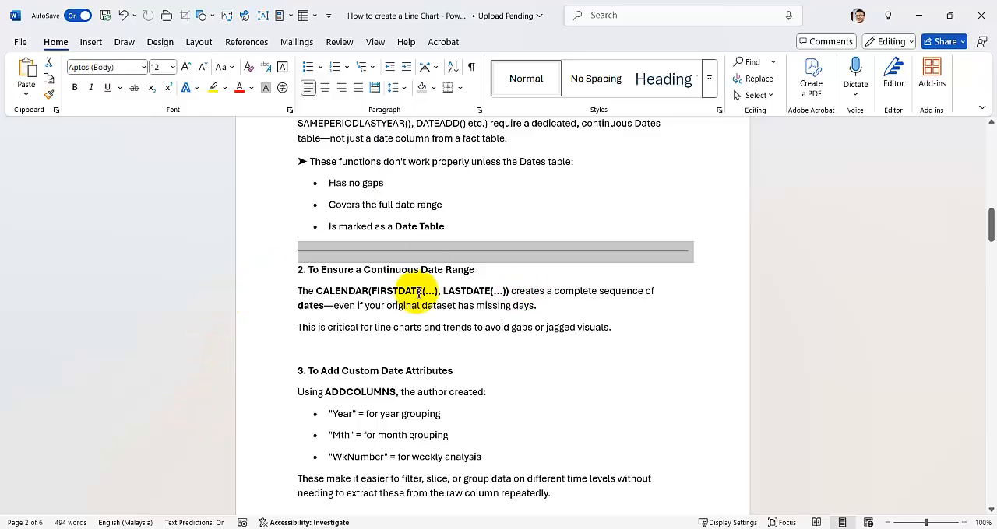
scroll(207, 319, down, 3)
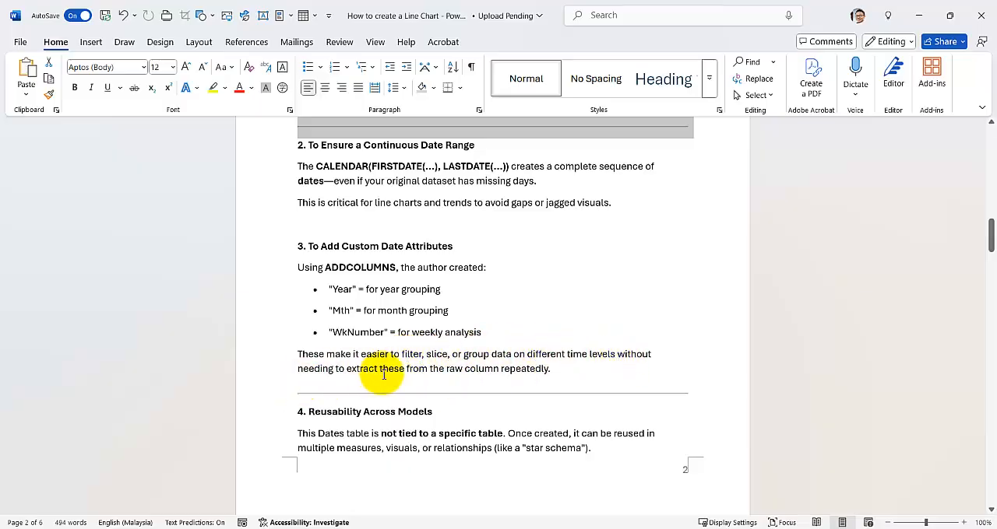
scroll(234, 400, down, 2)
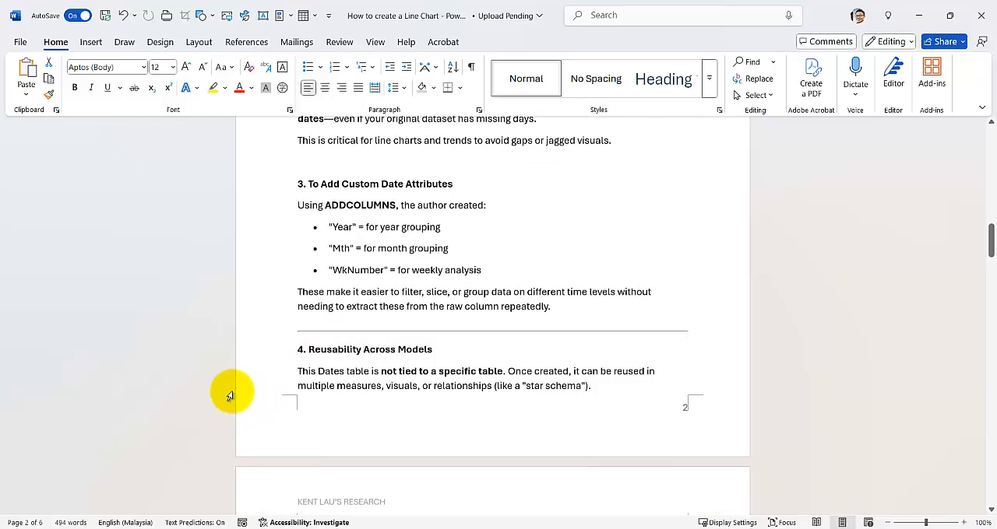
click(226, 327)
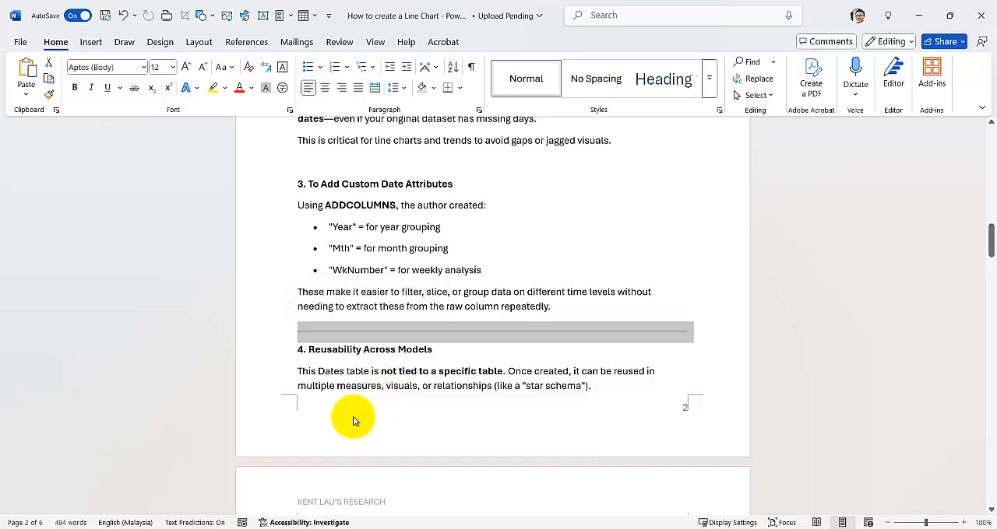
scroll(350, 421, down, 7)
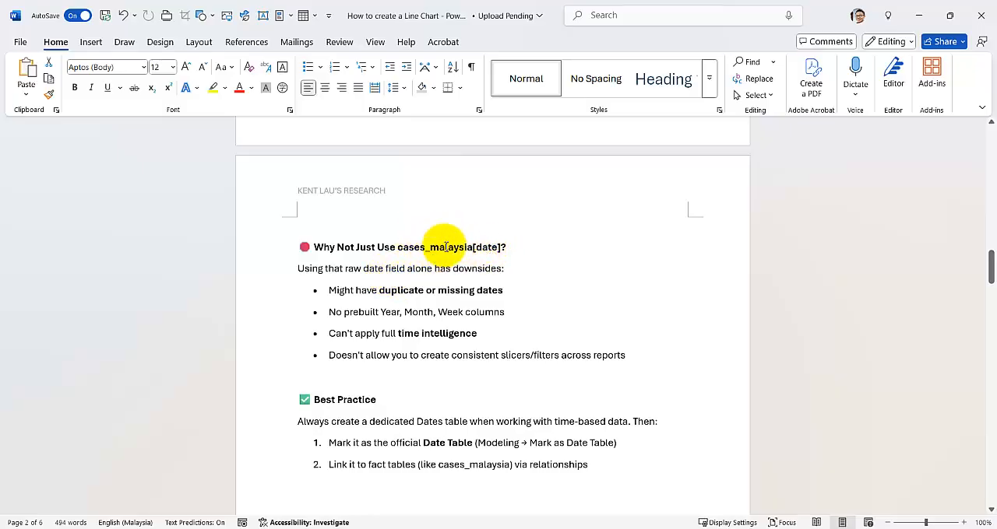
Switch to the covid19 malaysia report in Power BI and examine the date field of cases_malaysia alongside the Dates table's fields
mouse_move(570, 526)
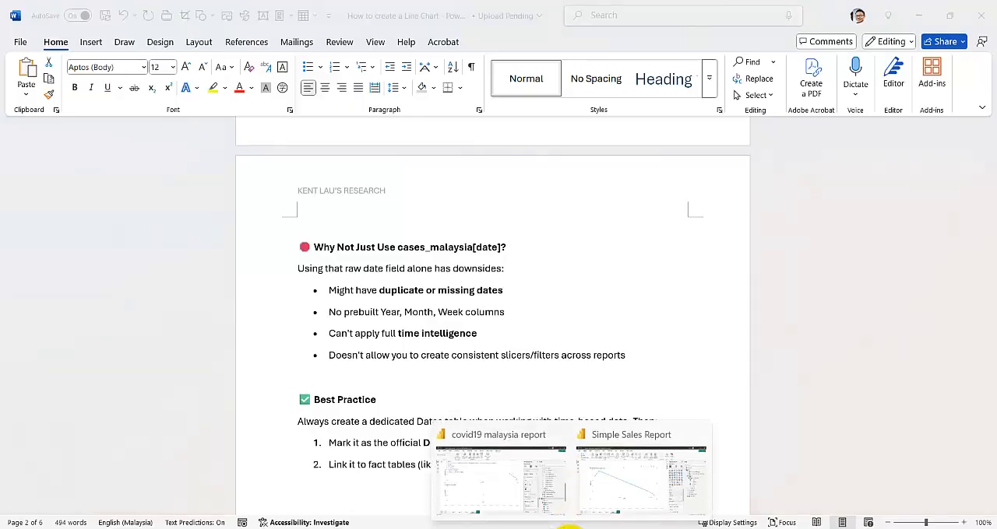
click(507, 472)
scroll(869, 338, up, 5)
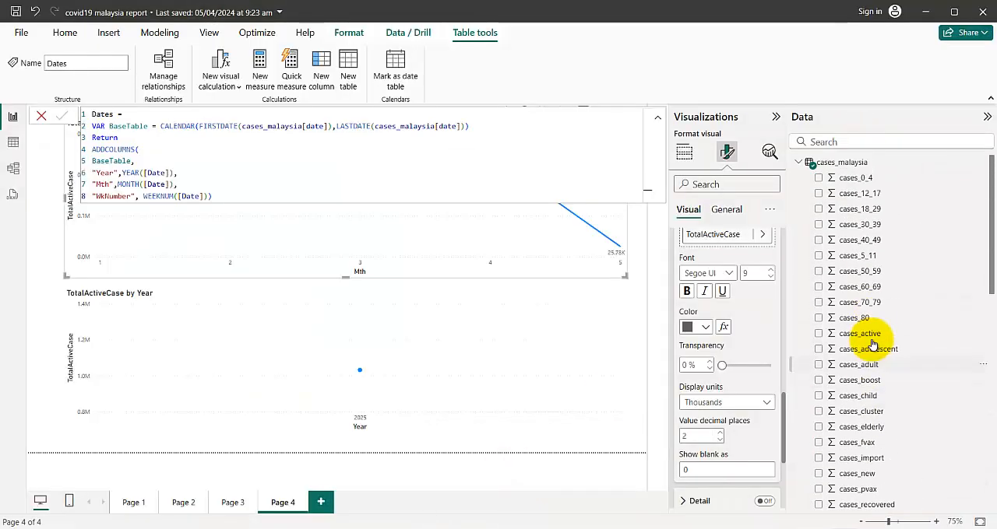
scroll(880, 366, down, 3)
scroll(863, 358, down, 2)
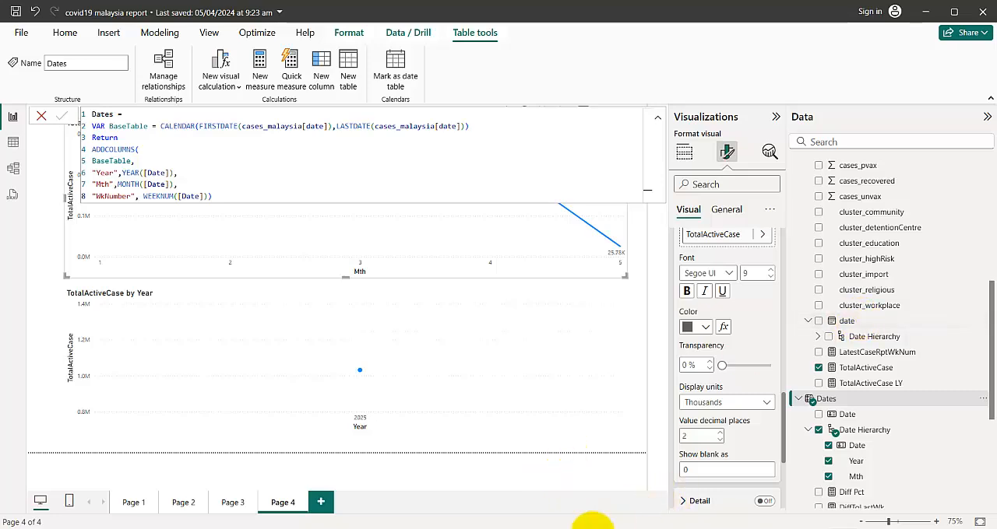
Return to the Word document and read the downsides of using cases_malaysia[date] and the Best Practice section
mouse_move(544, 527)
click(447, 489)
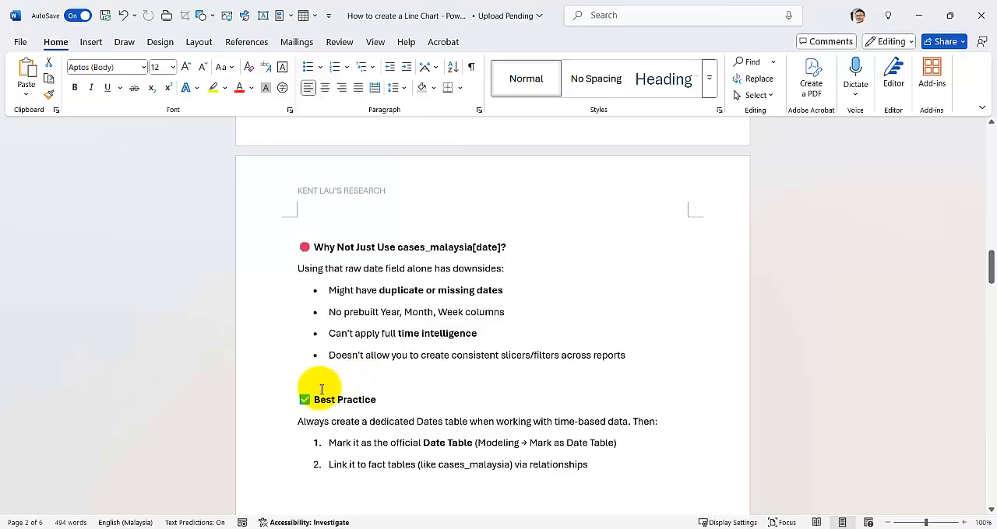
scroll(321, 389, down, 2)
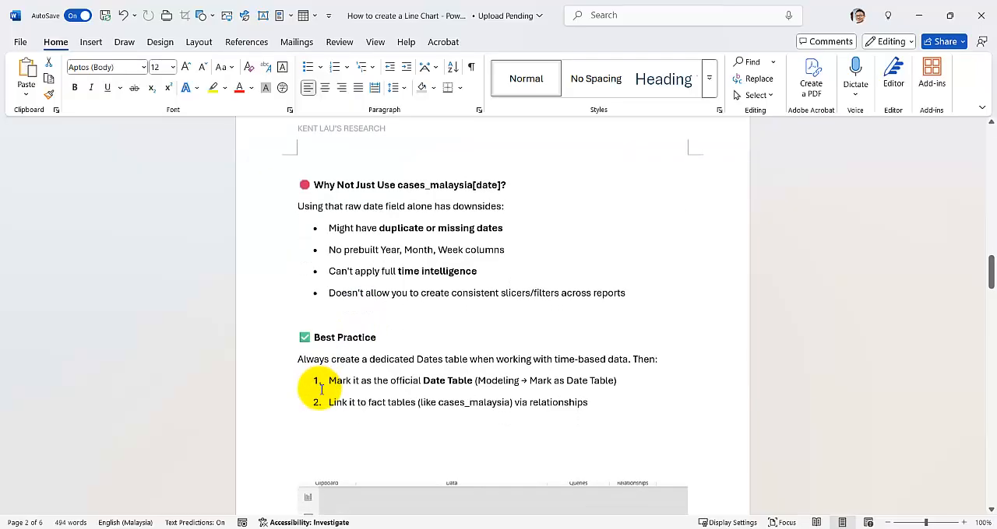
scroll(321, 389, down, 2)
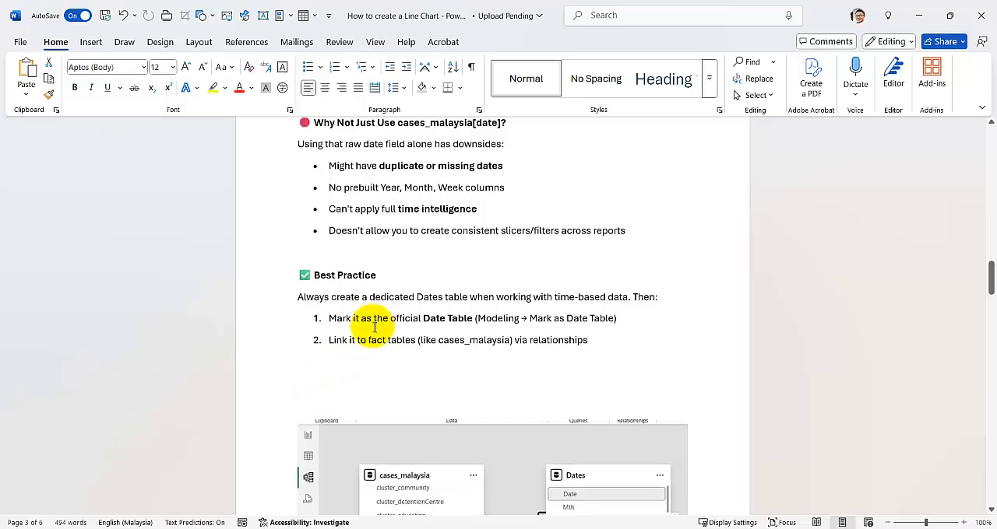
scroll(358, 323, down, 1)
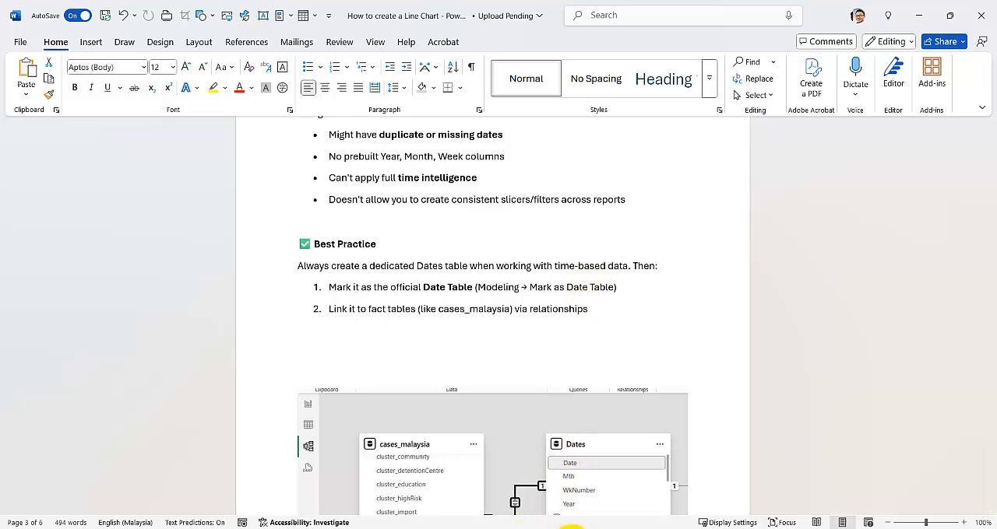
Switch to the Power BI report, check the Mark as date table settings of the Dates table, and close the dialog
mouse_move(571, 526)
click(472, 478)
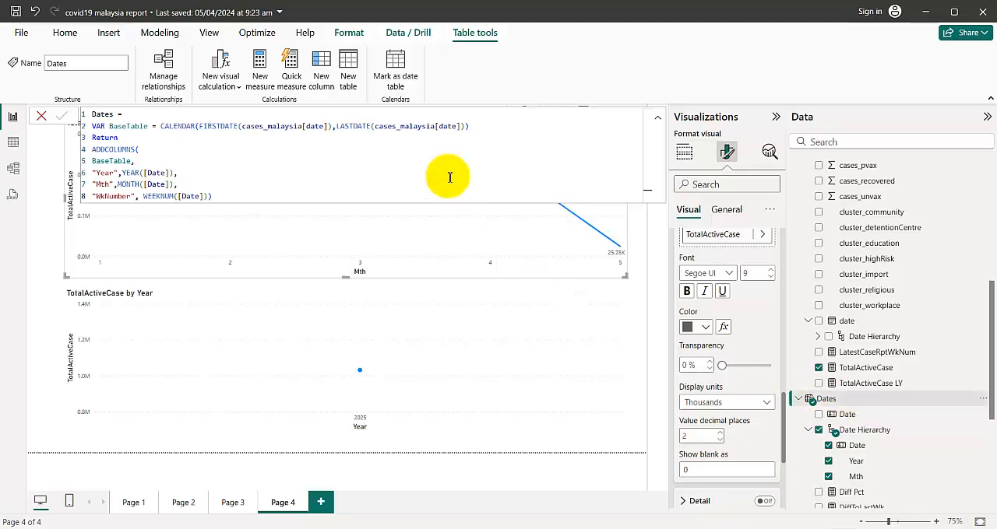
click(402, 90)
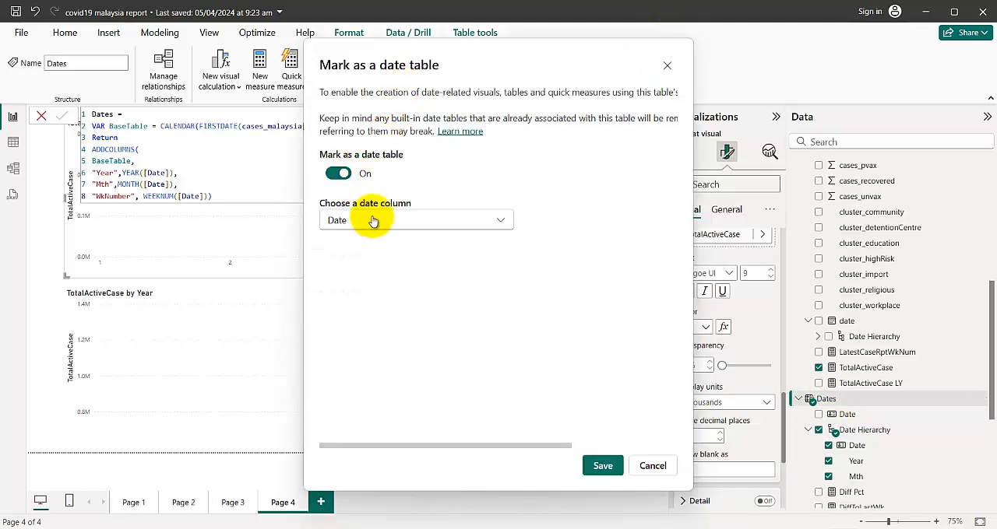
click(623, 465)
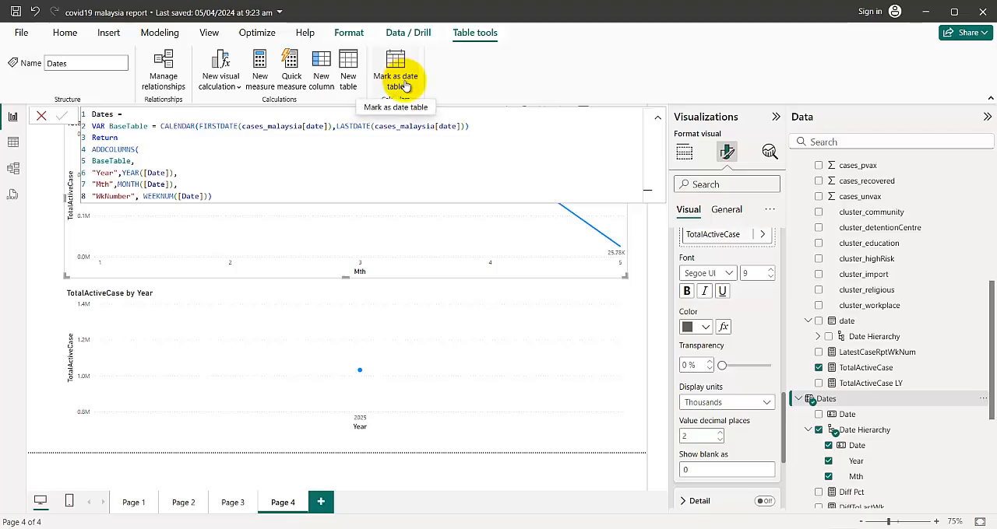
Switch to the Word document and review the advice on linking Dates to fact tables, including the relationship diagram
mouse_move(545, 522)
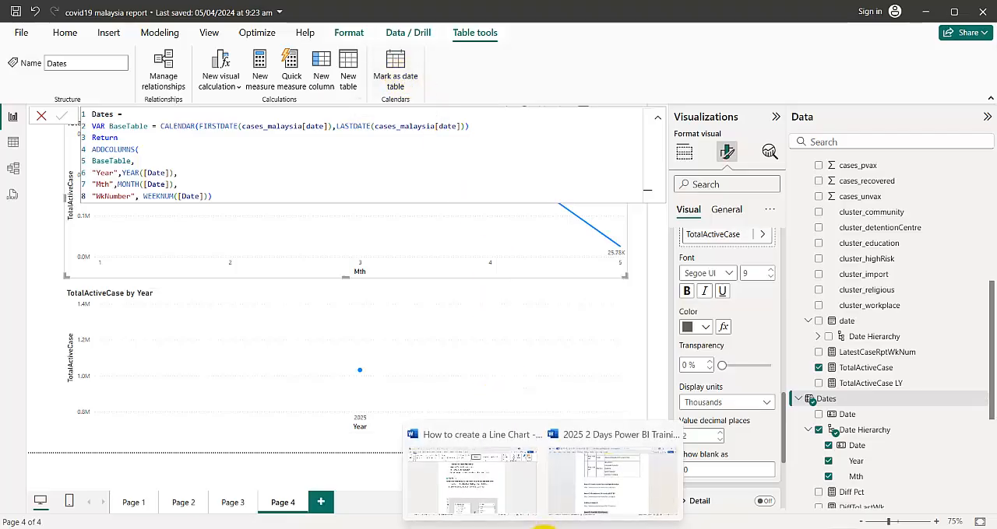
click(470, 472)
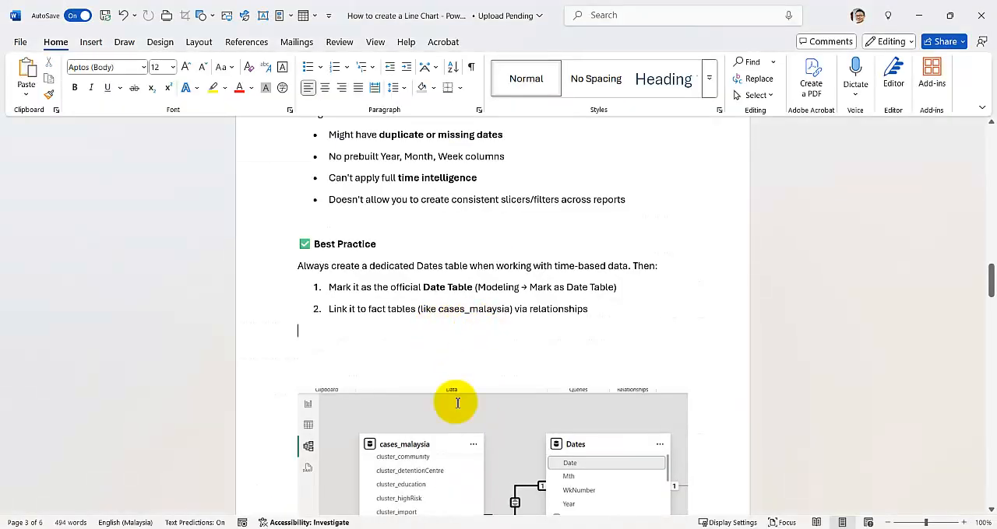
click(428, 474)
click(571, 306)
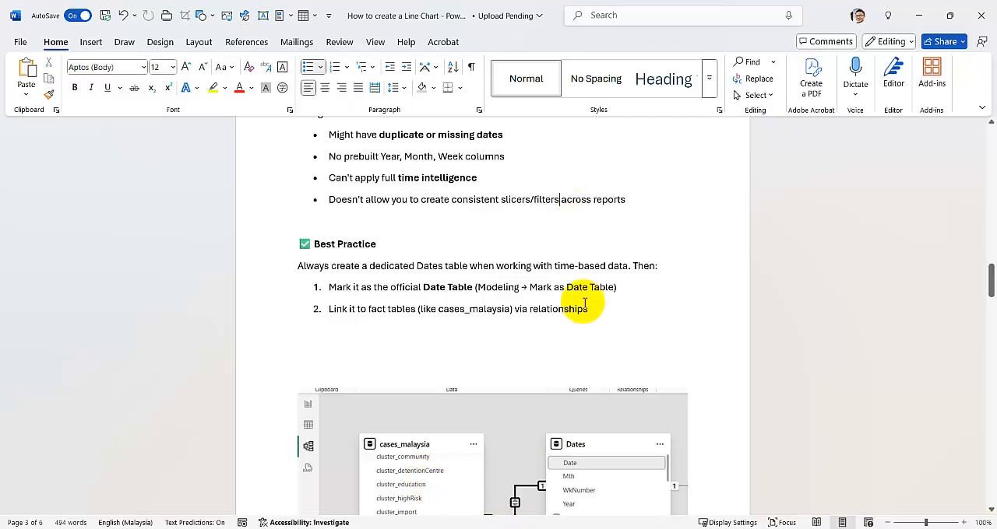
scroll(576, 310, down, 5)
scroll(441, 300, up, 2)
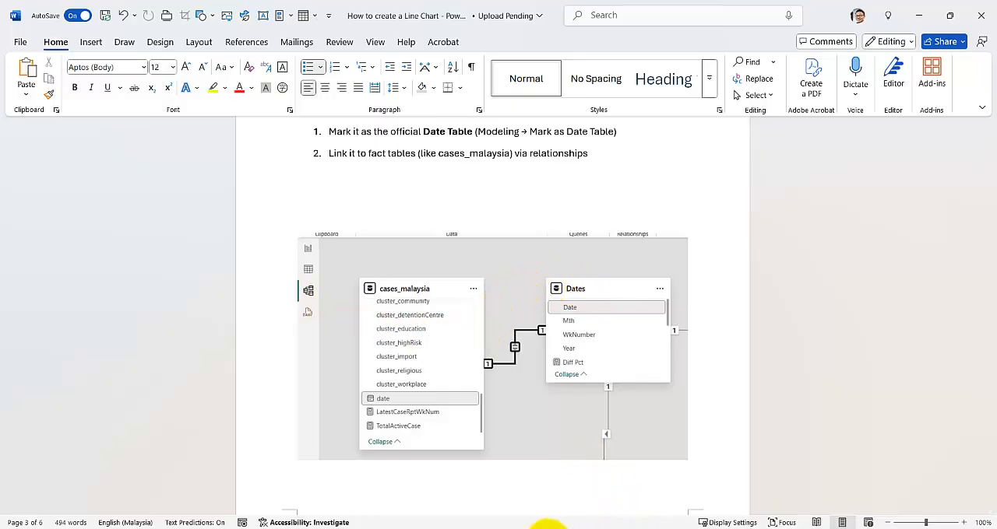
Switch to the Power BI report and show the data model to examine the relationship between cases_malaysia and Dates
mouse_move(565, 527)
click(467, 459)
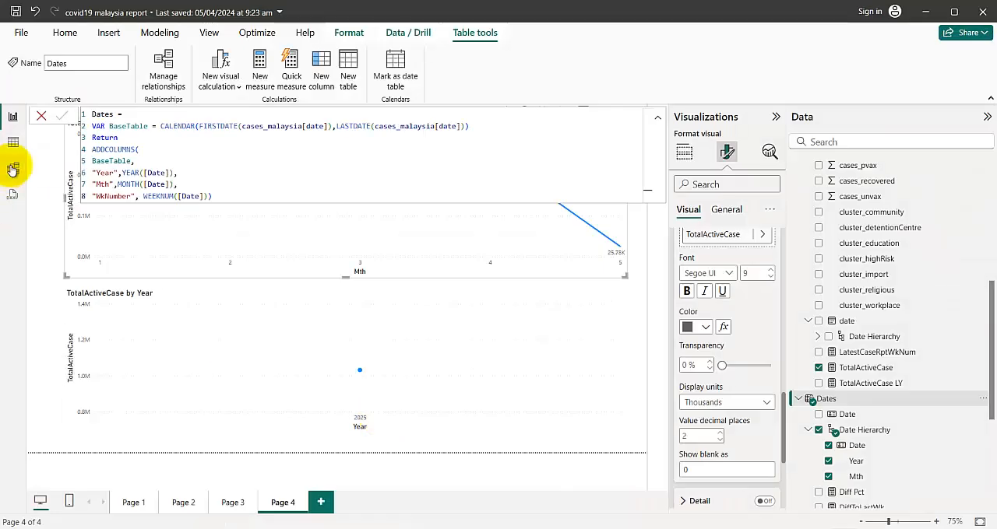
click(13, 170)
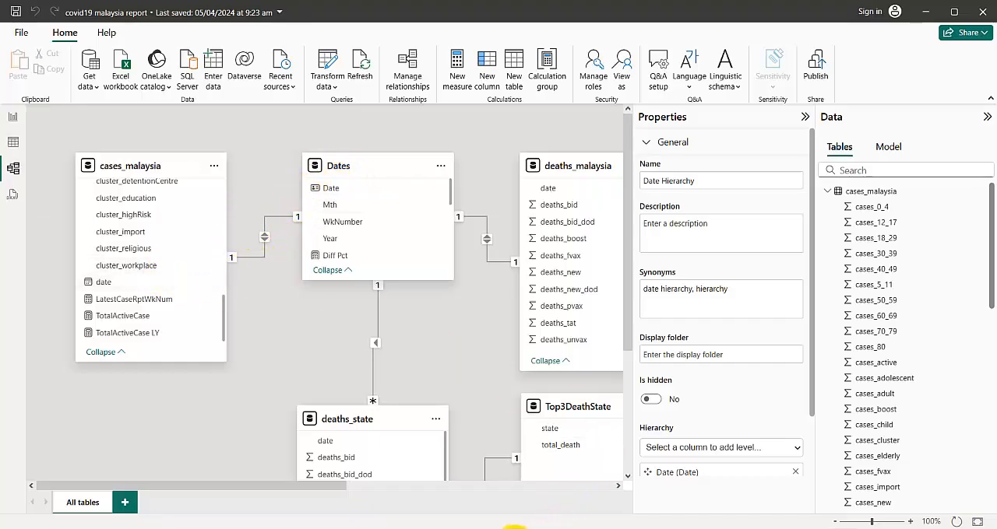
Switch to the Word document and read the SAMEPERIODLASTYEAR section with the TotalActiveCase and TotalActiveCase LY measures
mouse_move(513, 528)
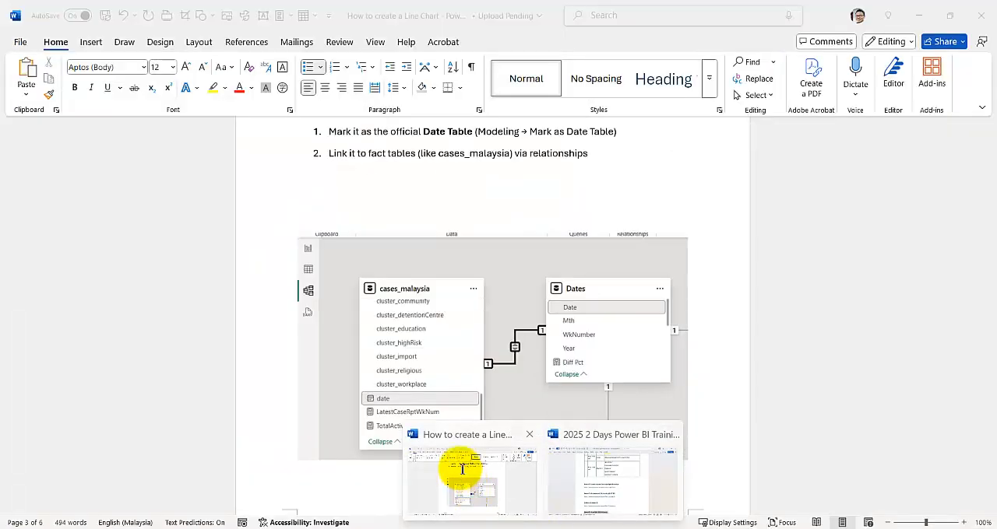
click(456, 467)
scroll(433, 361, down, 6)
scroll(433, 361, down, 3)
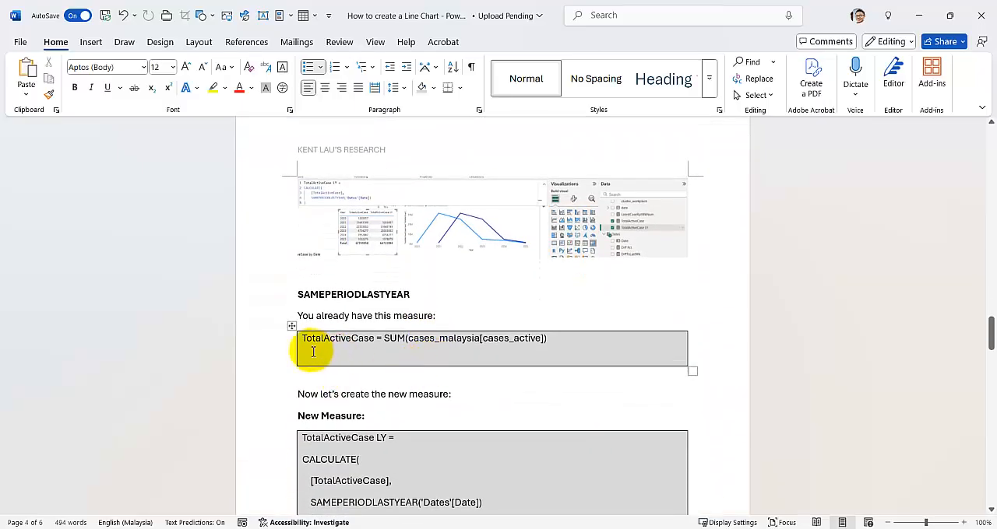
scroll(312, 351, down, 1)
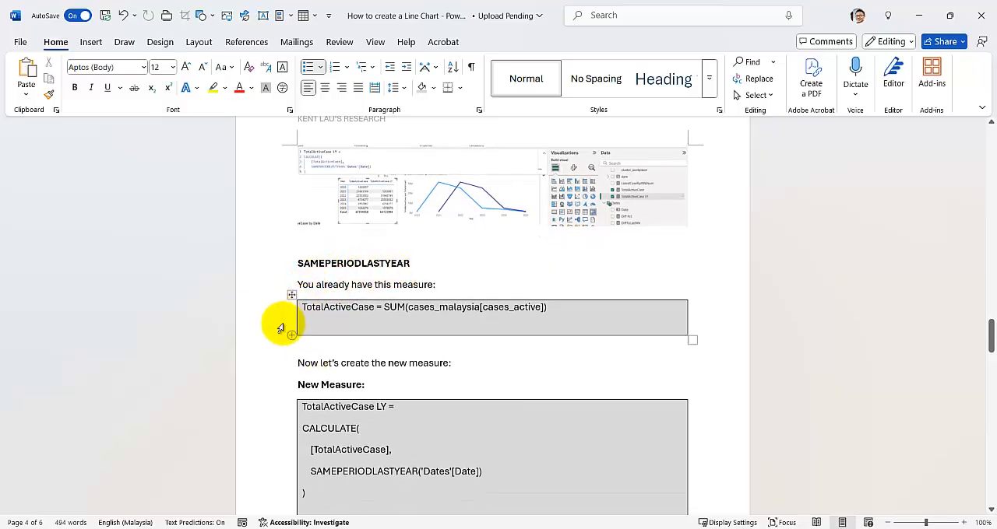
scroll(279, 329, up, 3)
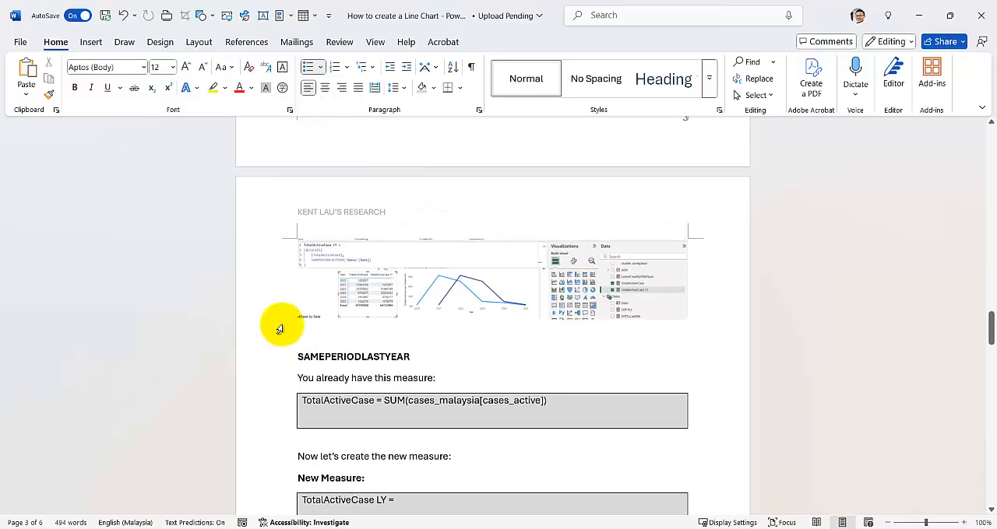
Read the SAMEPERIODLASTYEAR section through How to Use, highlighting the bullet about the same date range from the previous year
scroll(280, 329, down, 3)
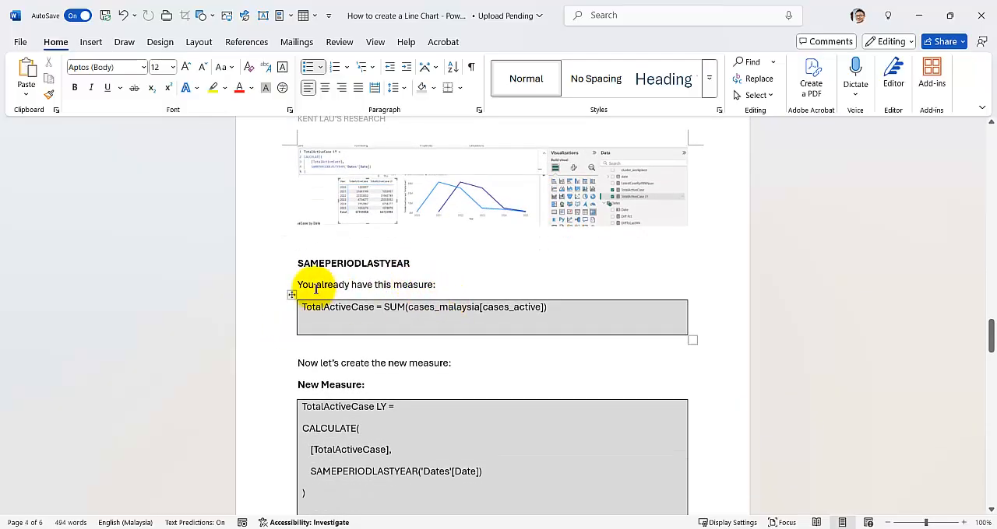
scroll(334, 337, down, 3)
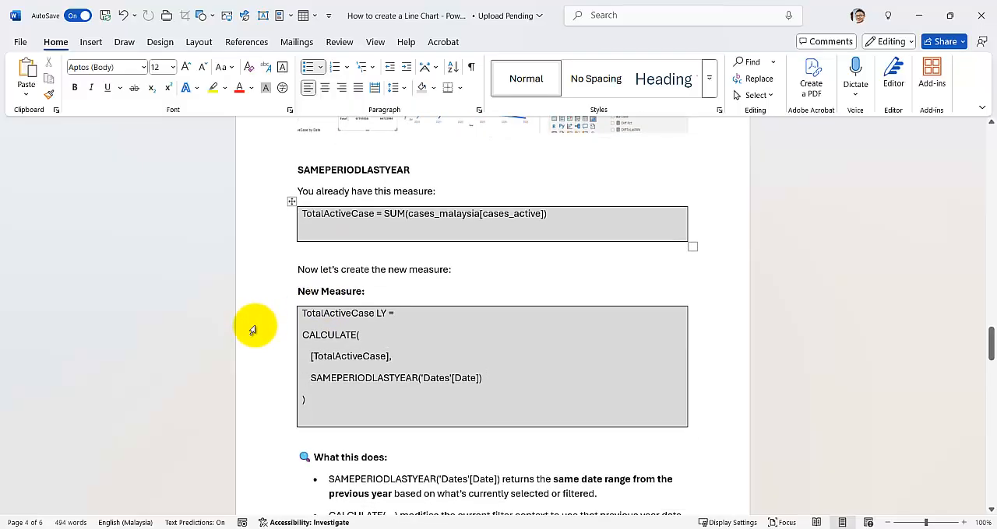
scroll(252, 330, down, 2)
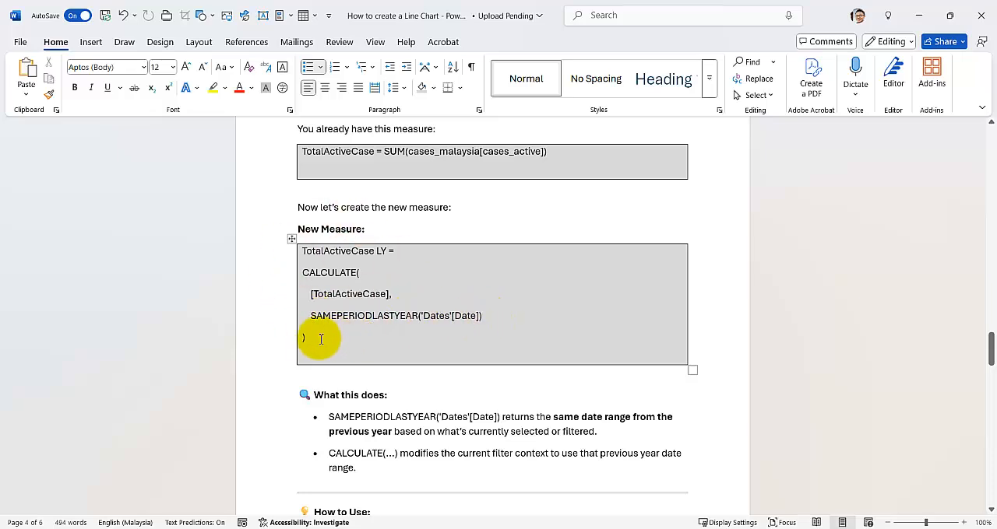
scroll(320, 339, down, 3)
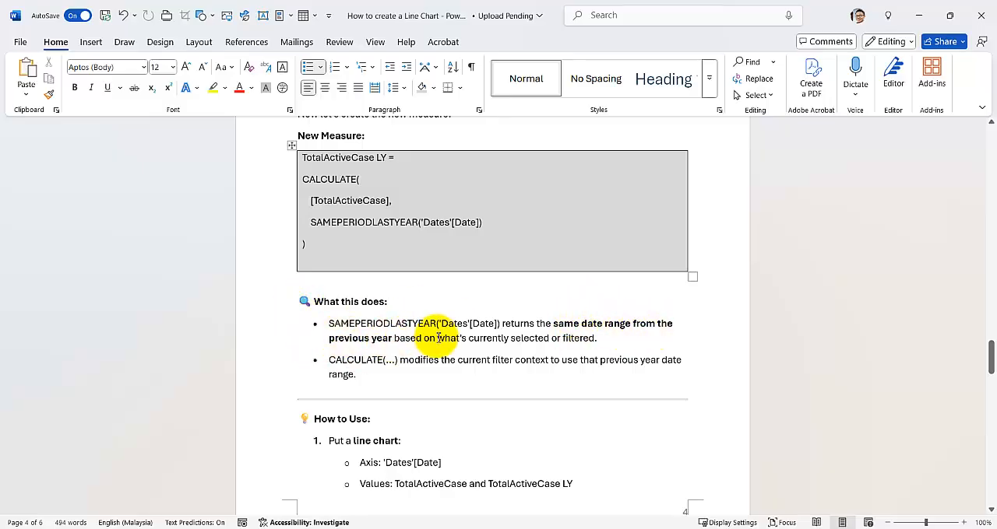
drag(600, 339, 249, 325)
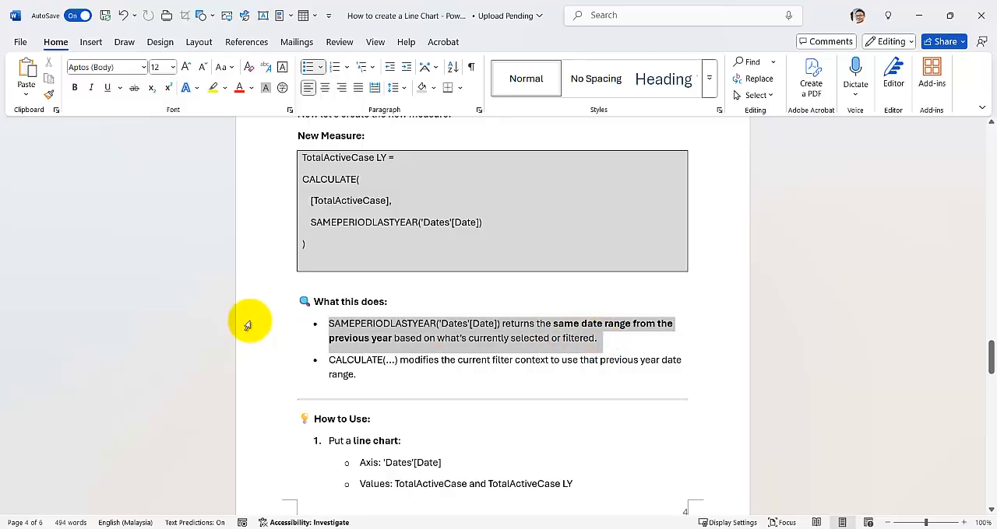
click(376, 387)
scroll(285, 452, down, 3)
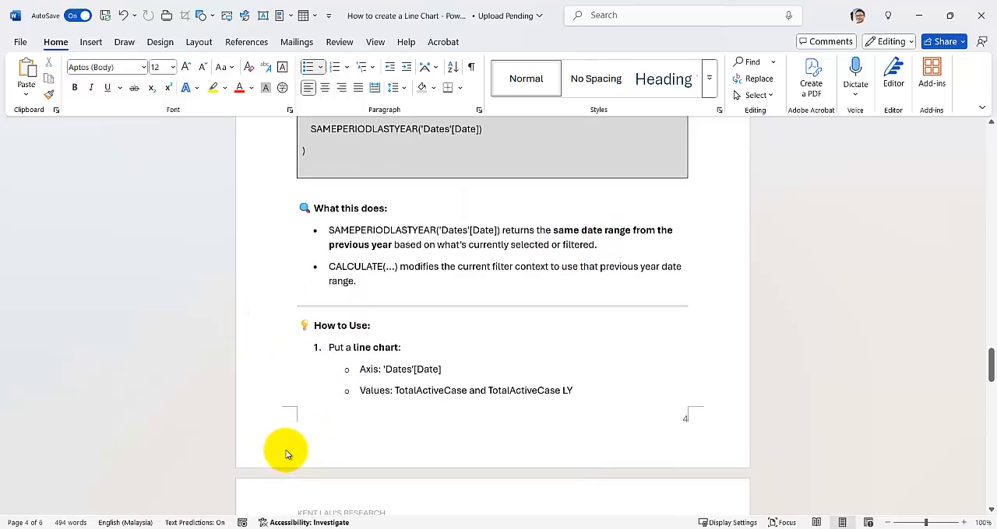
Switch to the Power BI covid19 malaysia report and inspect the TotalActiveCase and TotalActiveCase LY formulas in report view on Page 3
mouse_move(545, 526)
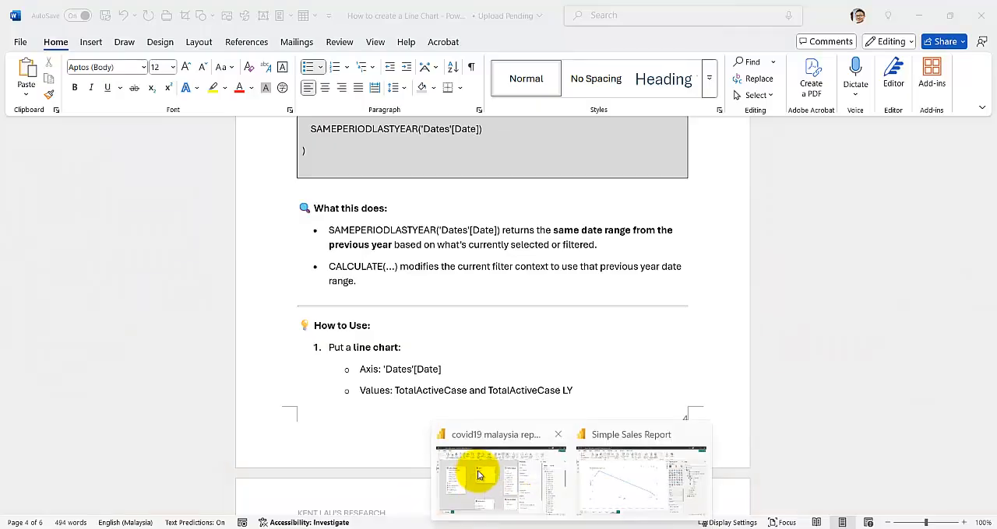
click(478, 472)
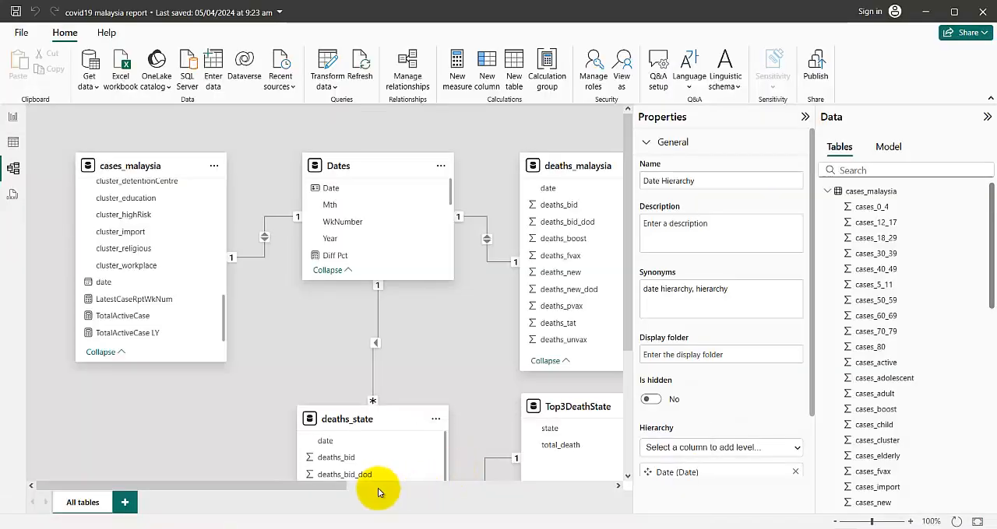
click(12, 117)
click(246, 496)
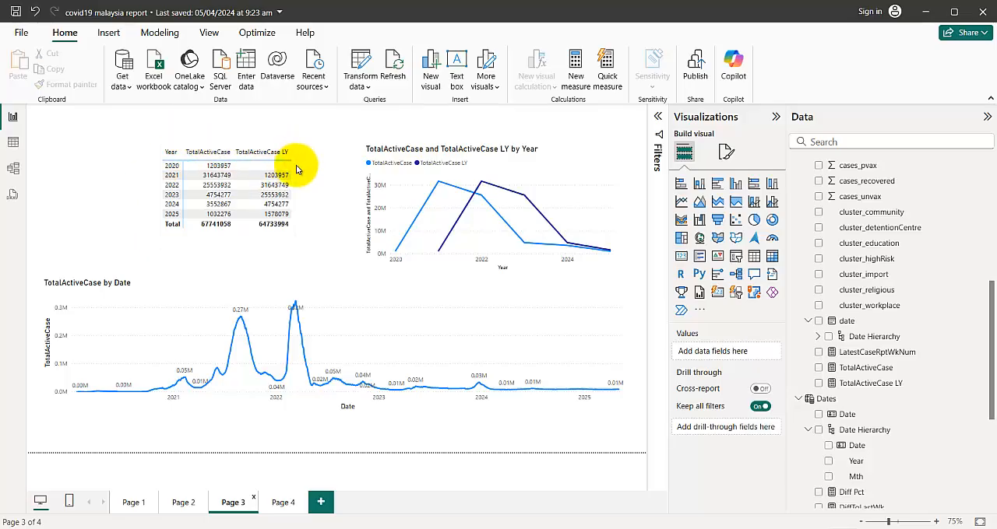
click(865, 369)
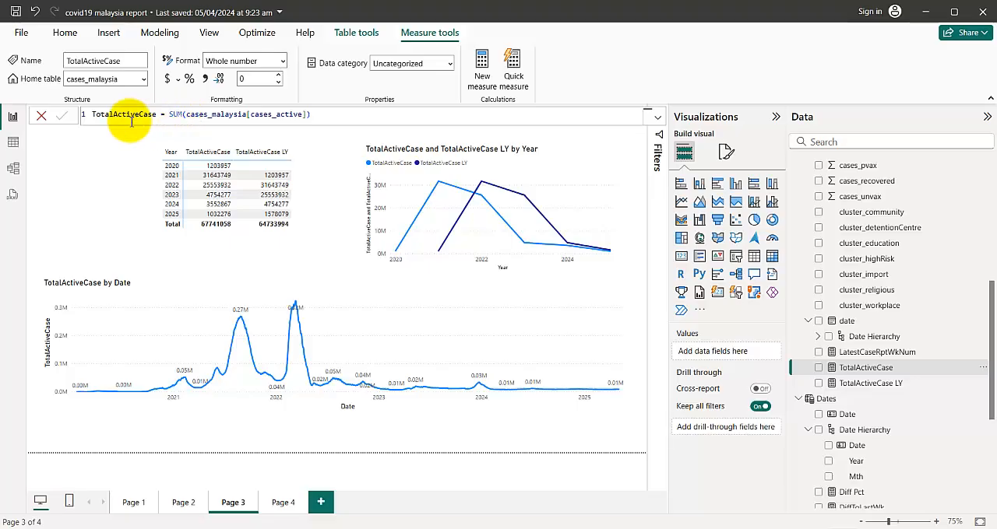
click(867, 385)
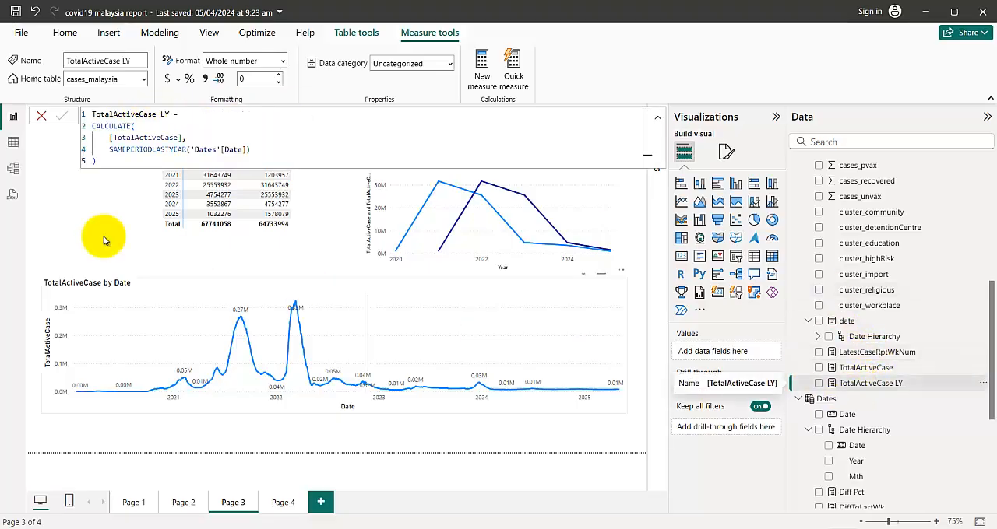
Examine the yearly matrix comparing TotalActiveCase with TotalActiveCase LY, and clear the selection
click(199, 243)
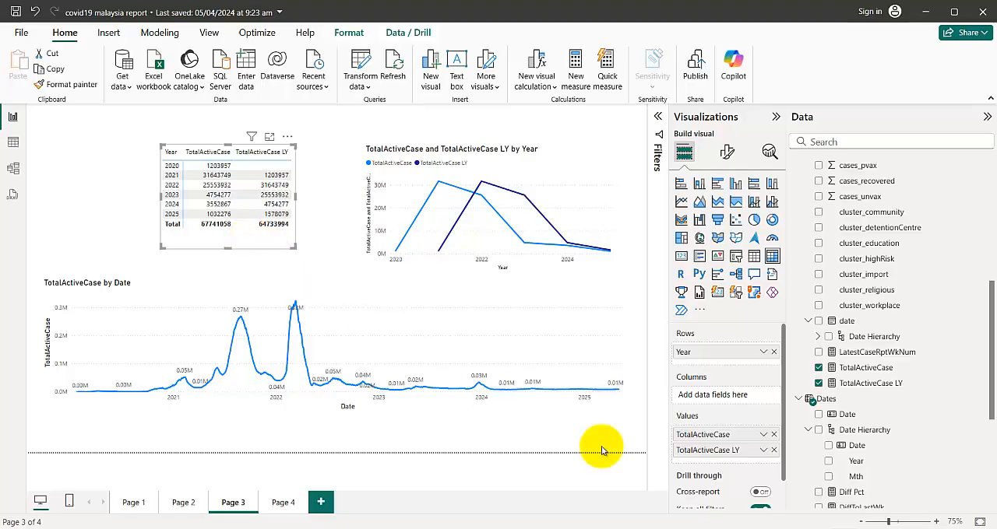
mouse_move(543, 528)
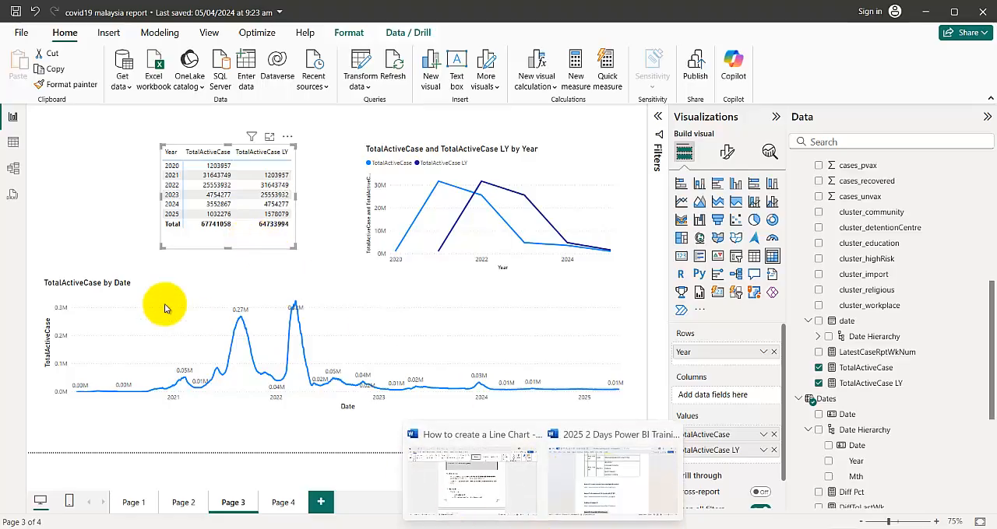
click(182, 269)
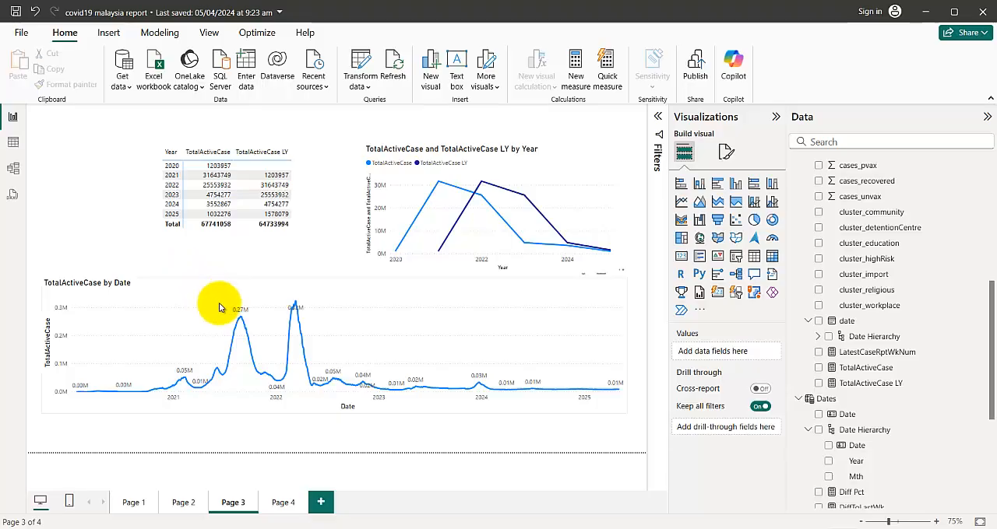
Show Page 4, review the DAX definition of the Dates table, and check the fields of the TotalActiveCase by Mth chart
click(281, 503)
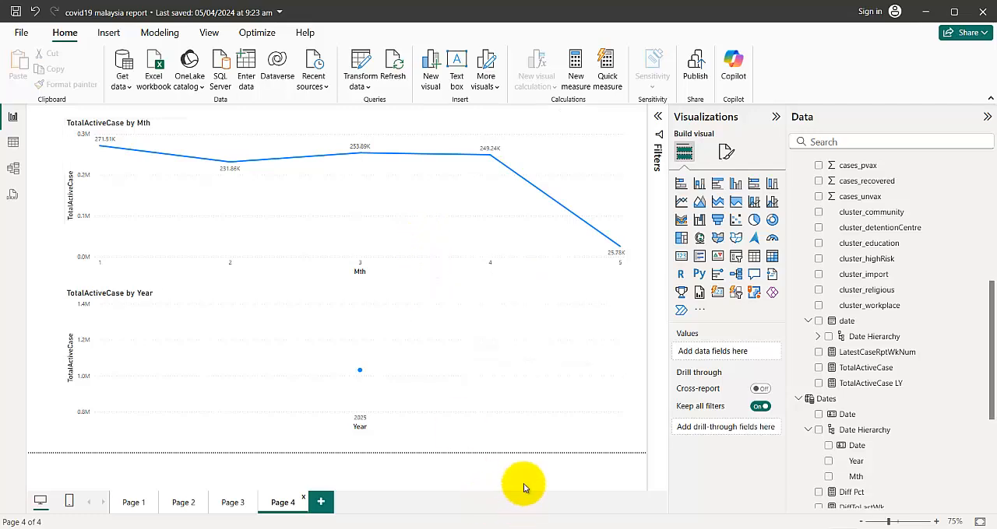
click(852, 401)
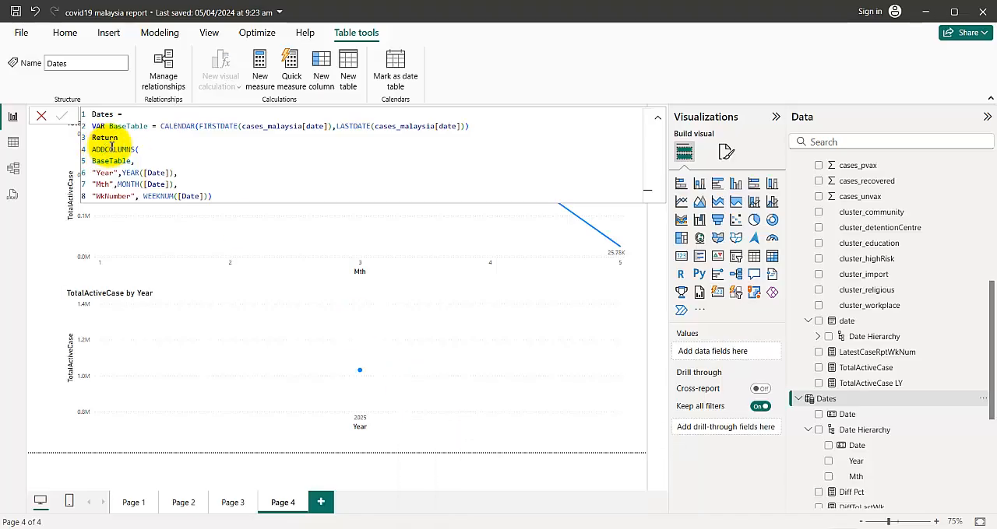
click(274, 267)
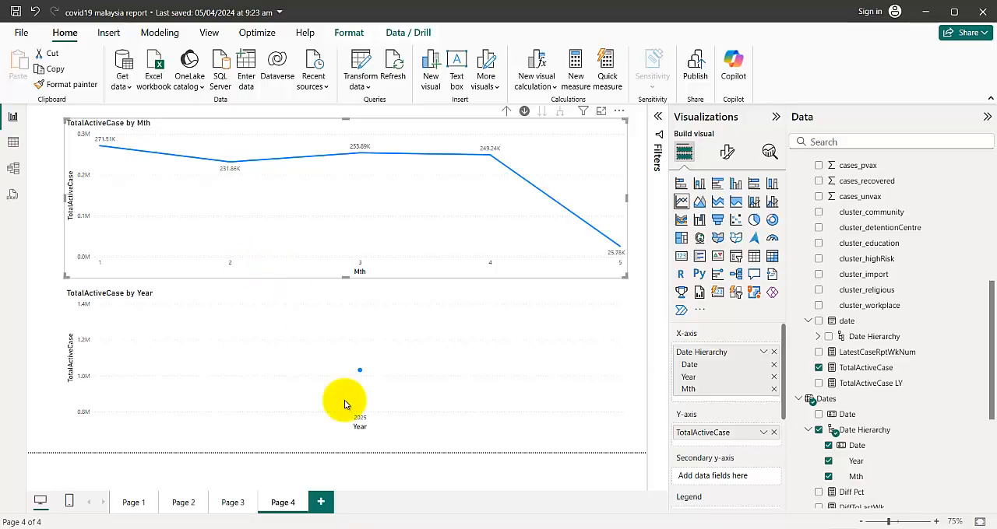
Return to Page 3 and select the TotalActiveCase LY measure to review it against the yearly comparison
click(231, 502)
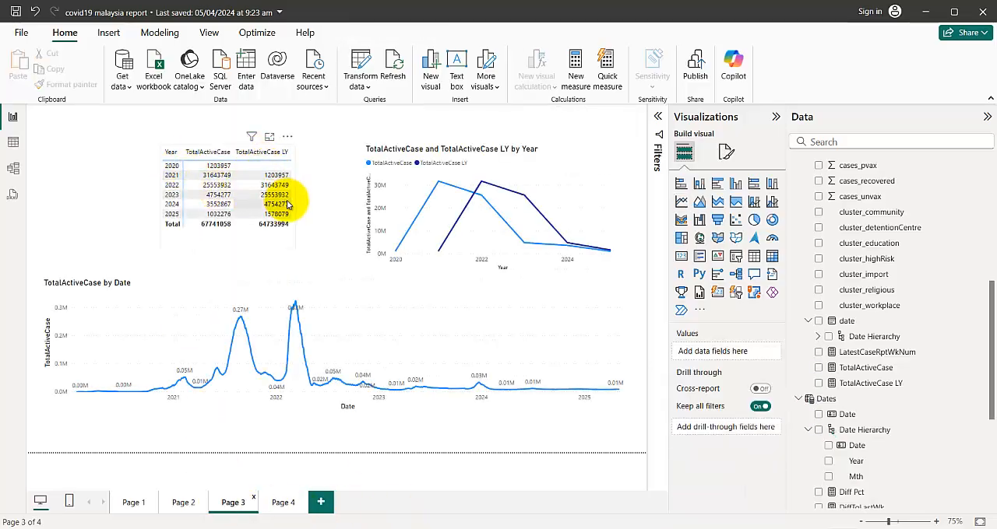
click(871, 382)
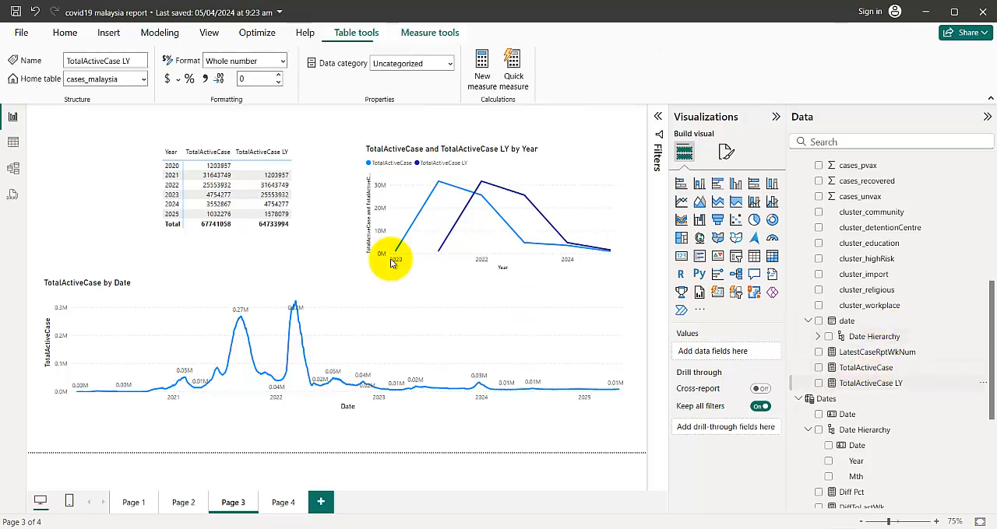